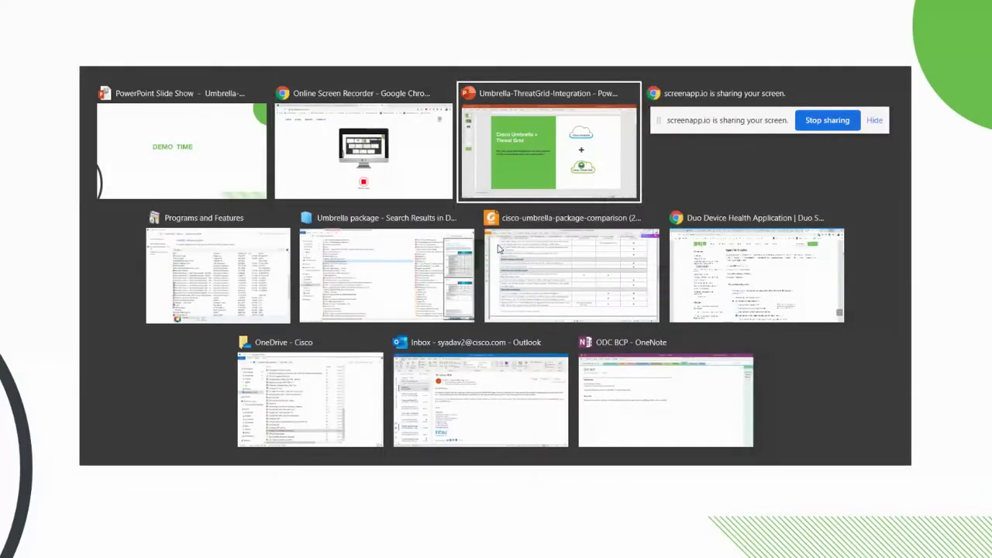
pyautogui.hotkey('alt', 'Tab')
pyautogui.hotkey('alt', 'Tab')
pyautogui.hotkey('alt', 'Tab')
pyautogui.hotkey('alt', 'Tab')
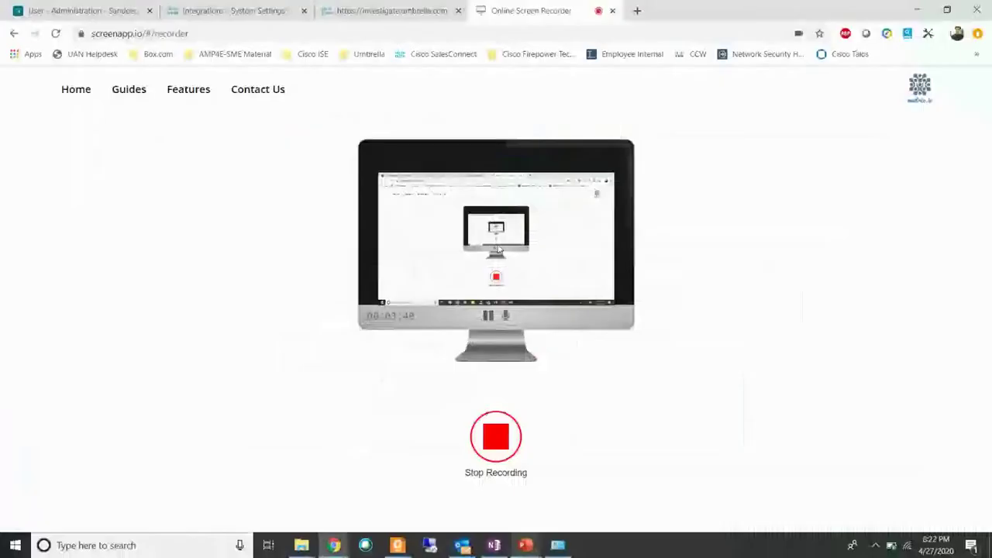
# Step: Switch to the browser and open the Threat Grid dashboard's My Account page
pyautogui.click(204, 11)
pyautogui.click(145, 11)
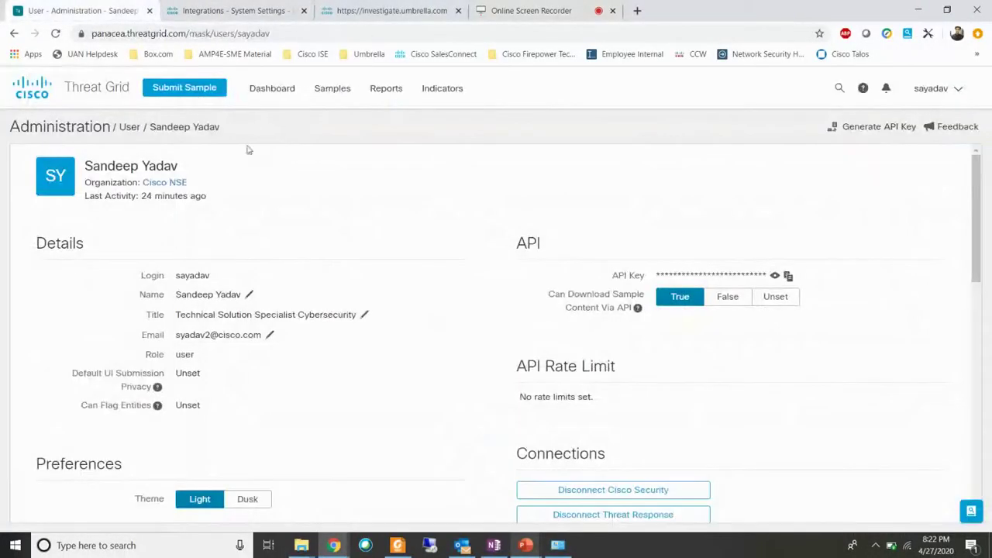
pyautogui.click(276, 91)
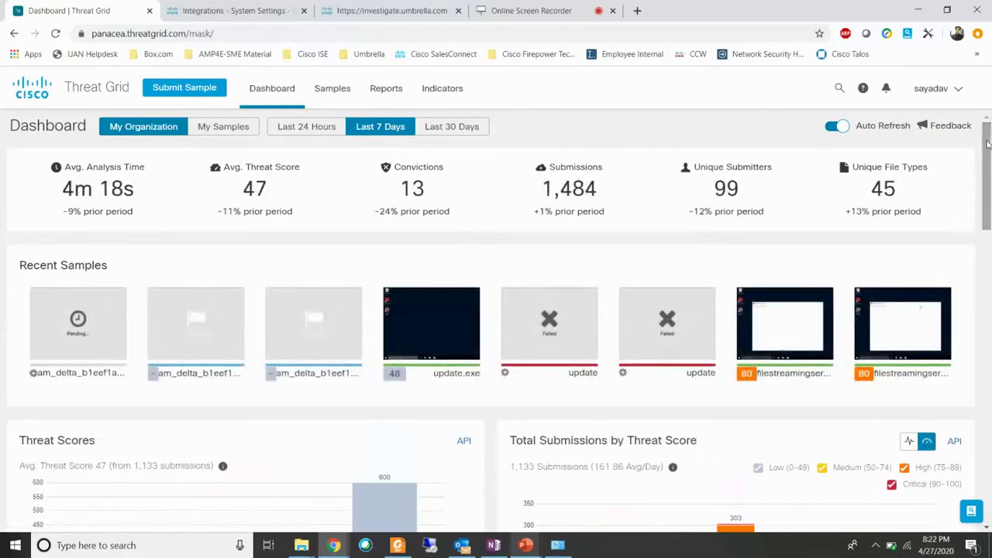
pyautogui.moveTo(987, 143); pyautogui.dragTo(990, 99)
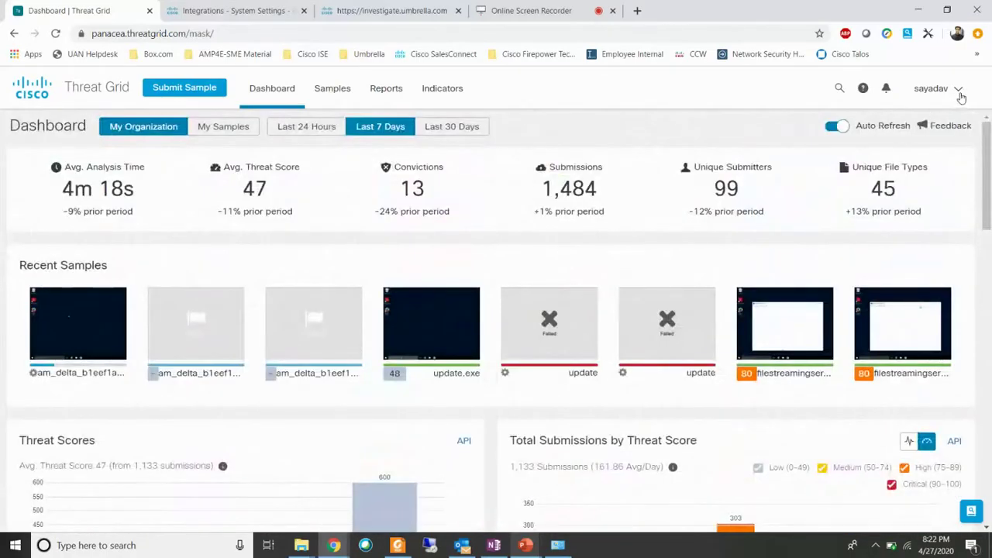
pyautogui.click(959, 91)
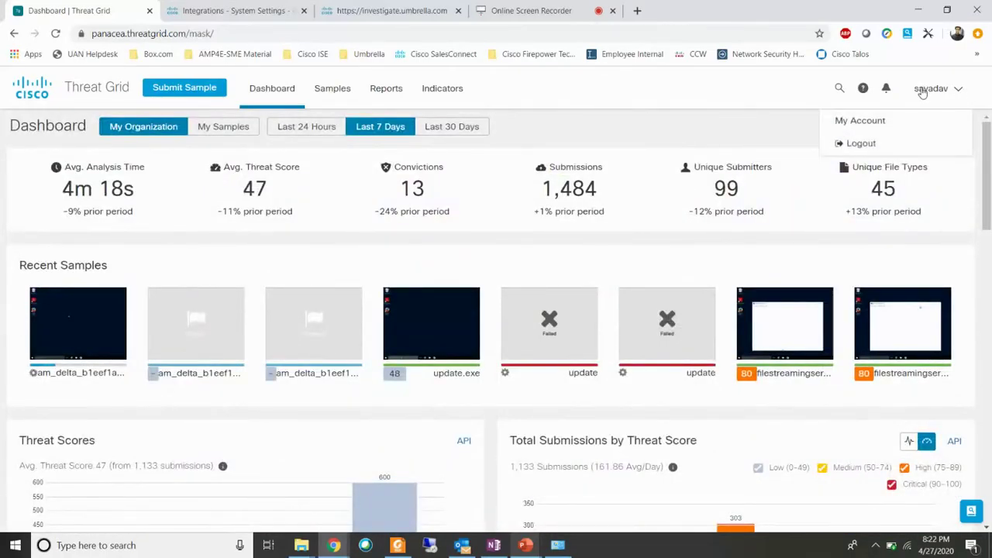
pyautogui.click(866, 130)
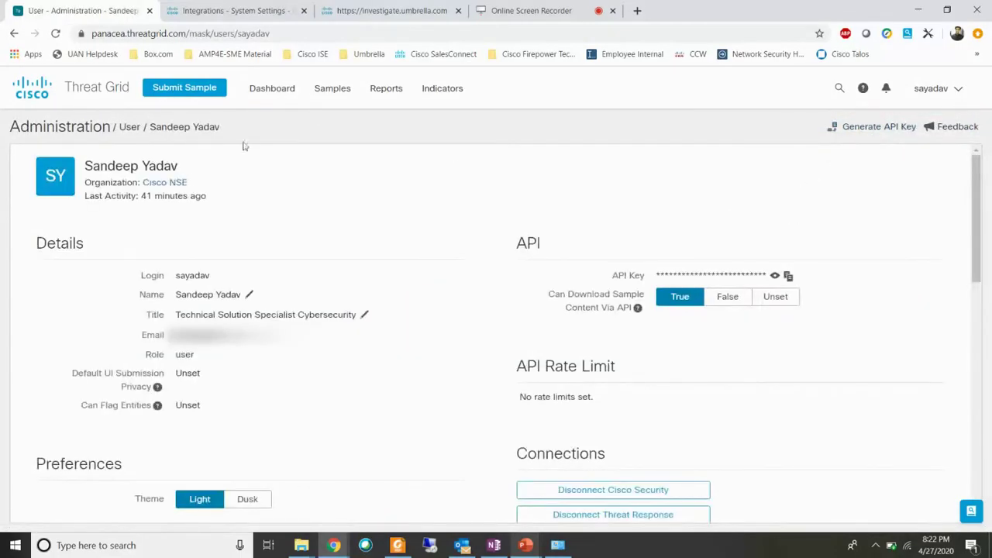
# Step: Highlight the API heading and API Key label, then return to Umbrella DNS Policies
pyautogui.moveTo(515, 246); pyautogui.dragTo(562, 254)
pyautogui.click(561, 254)
pyautogui.moveTo(613, 275); pyautogui.dragTo(655, 273)
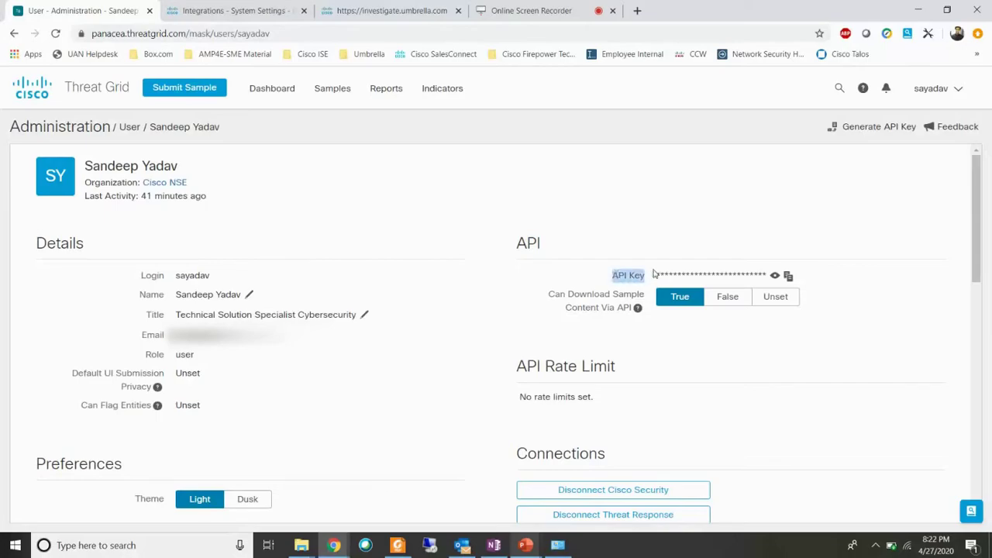
pyautogui.click(776, 198)
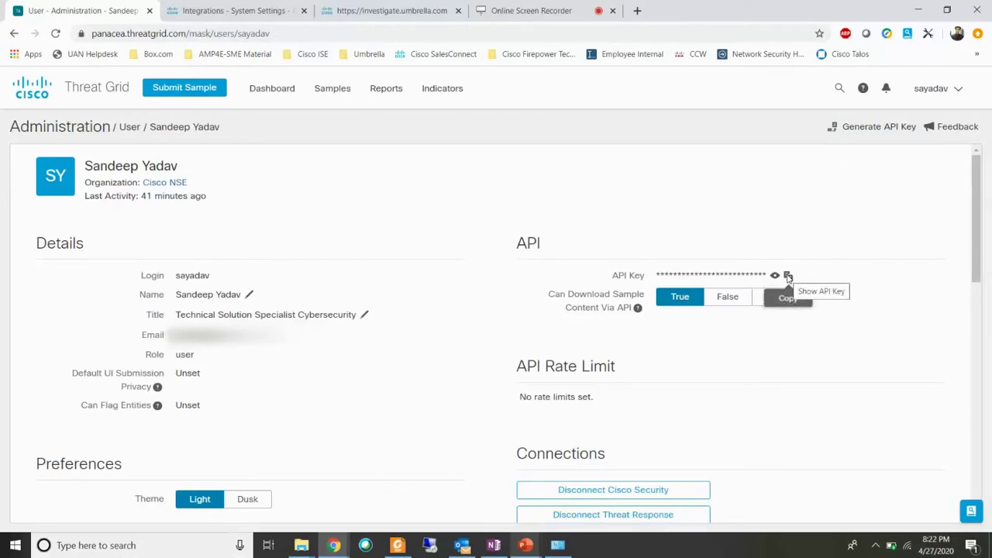
pyautogui.click(233, 10)
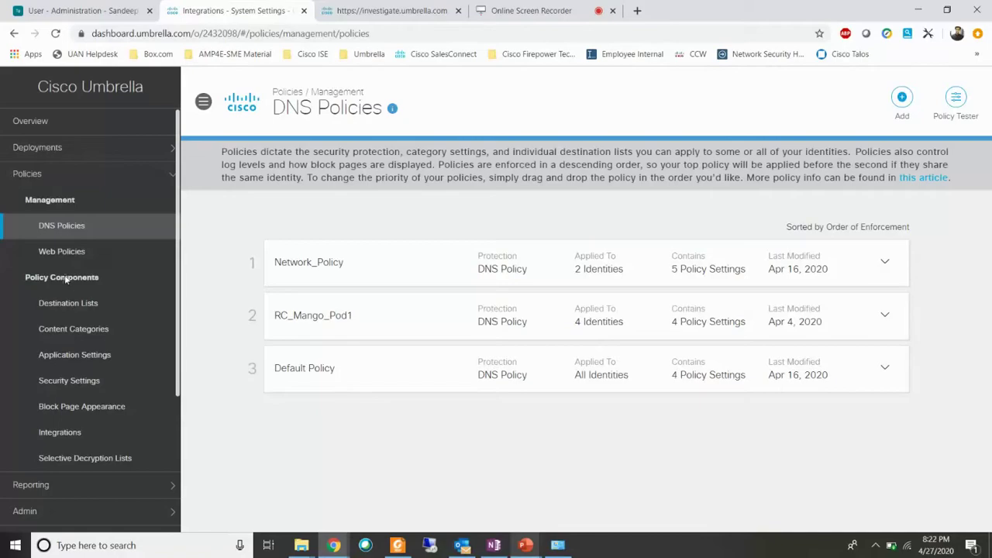
# Step: Open Umbrella's Integrations list to confirm Cisco AMP Threat Grid is Enabled
pyautogui.click(65, 436)
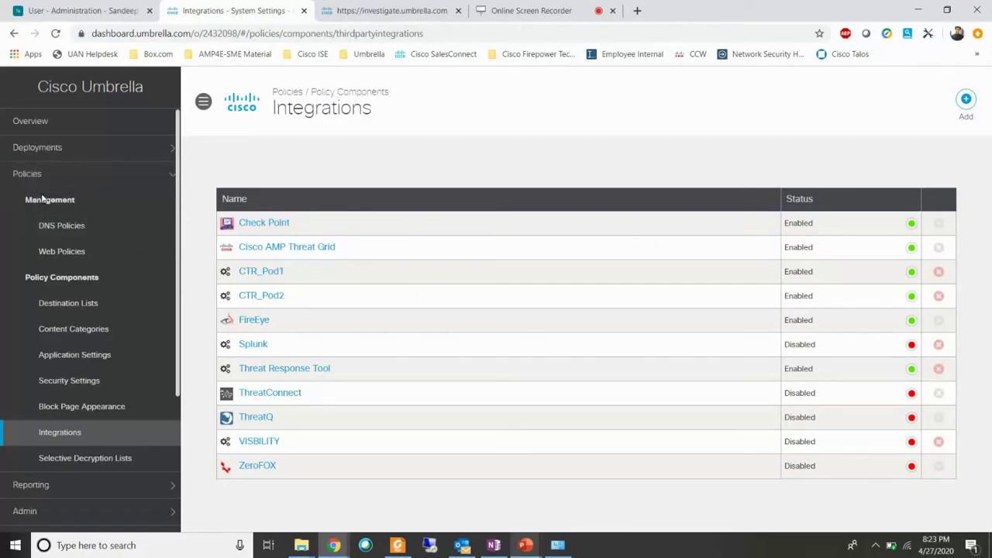
# Step: Return to DNS Policies, point out the policy rows, and expand RC_Mango_Pod1's details
pyautogui.click(65, 230)
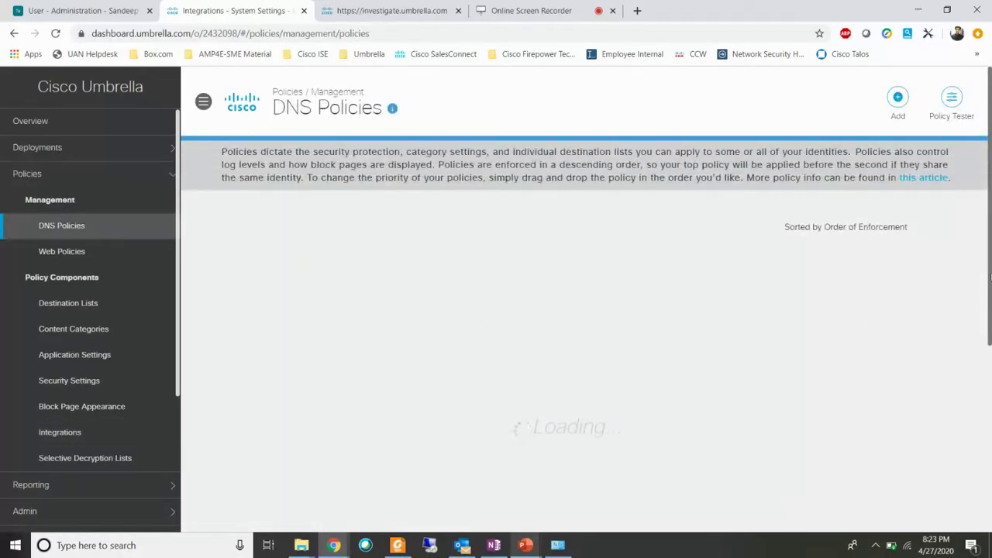
pyautogui.moveTo(990, 277); pyautogui.dragTo(990, 373)
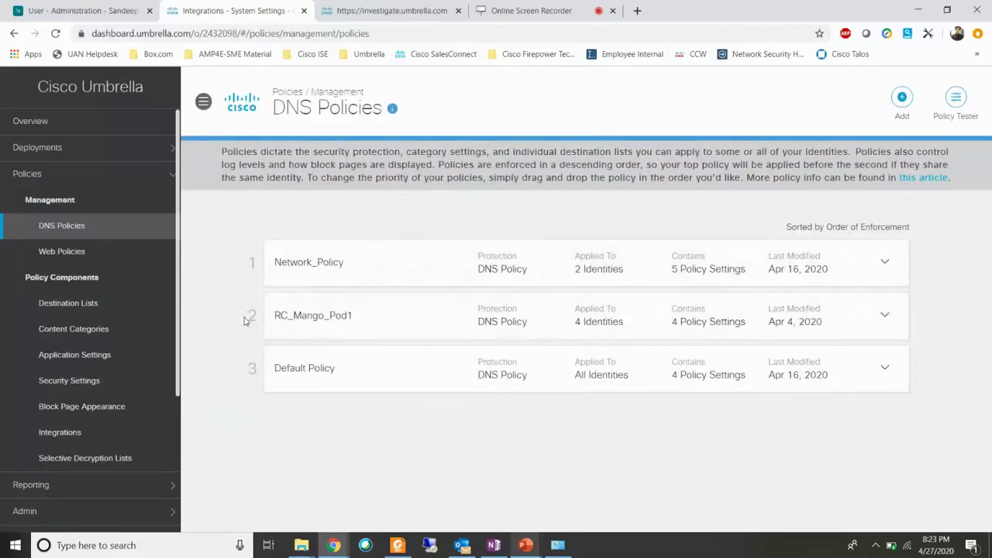
pyautogui.moveTo(245, 321); pyautogui.dragTo(264, 322)
pyautogui.moveTo(334, 488); pyautogui.dragTo(365, 365)
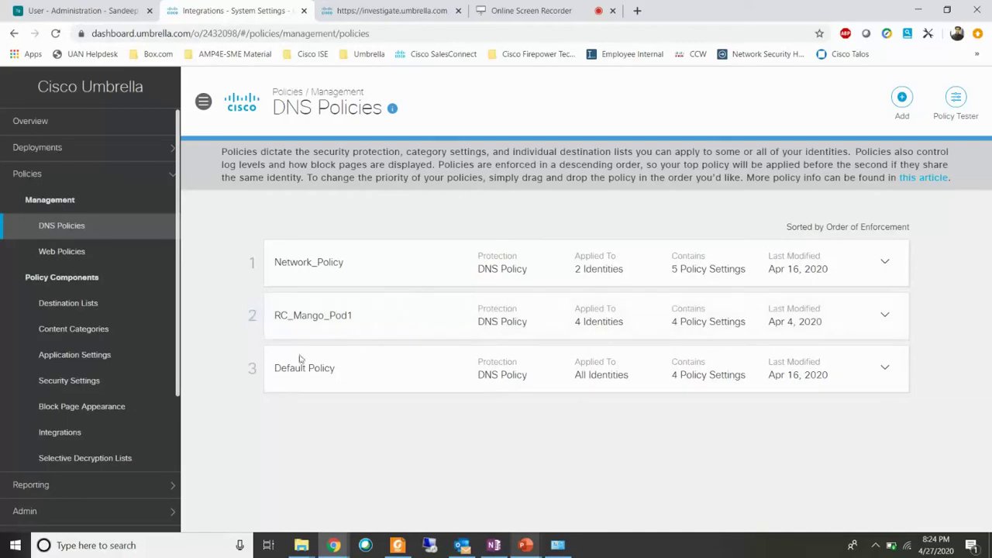
pyautogui.click(387, 317)
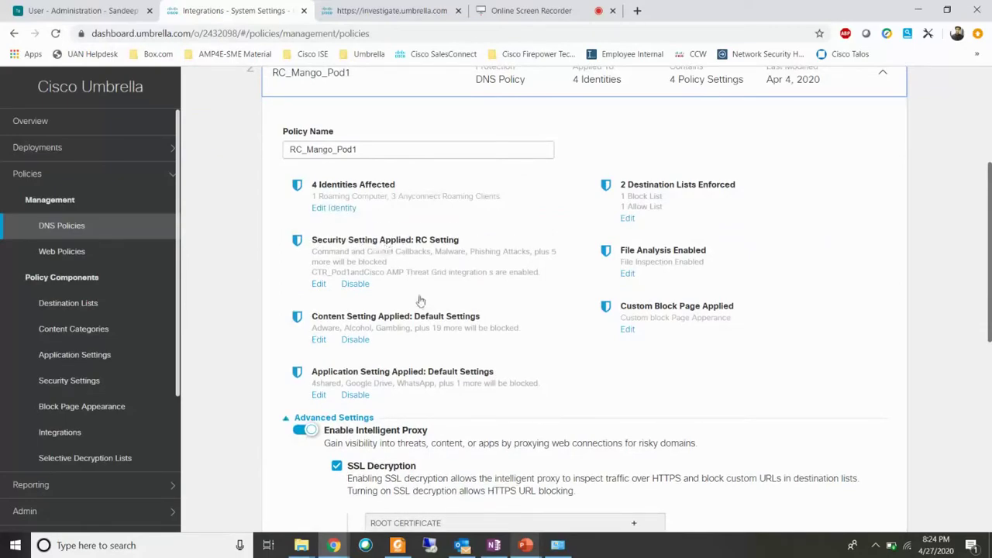
# Step: Open RC_Mango_Pod1's RC Setting security setting and show its included integrations
pyautogui.click(320, 286)
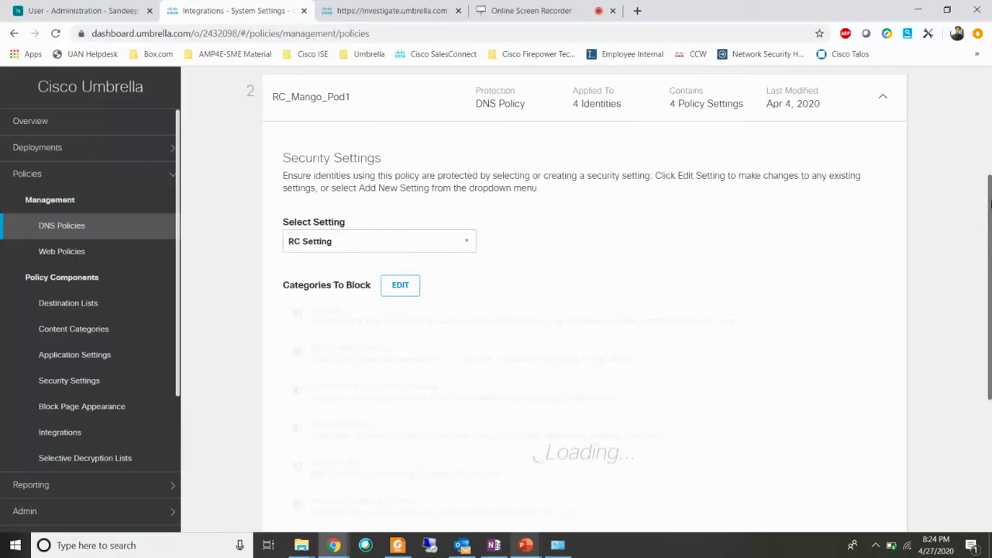
pyautogui.scroll(-3, 988, 203)
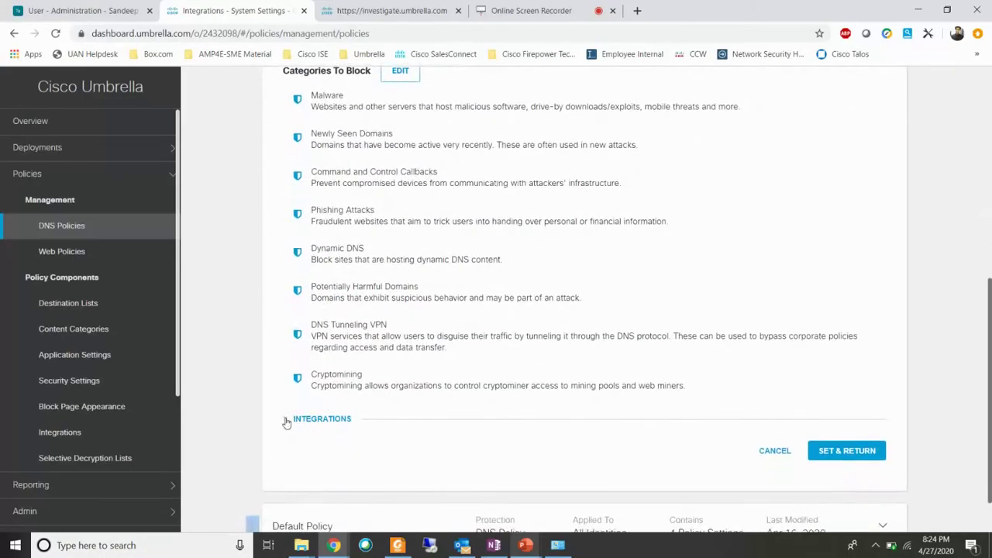
pyautogui.click(287, 422)
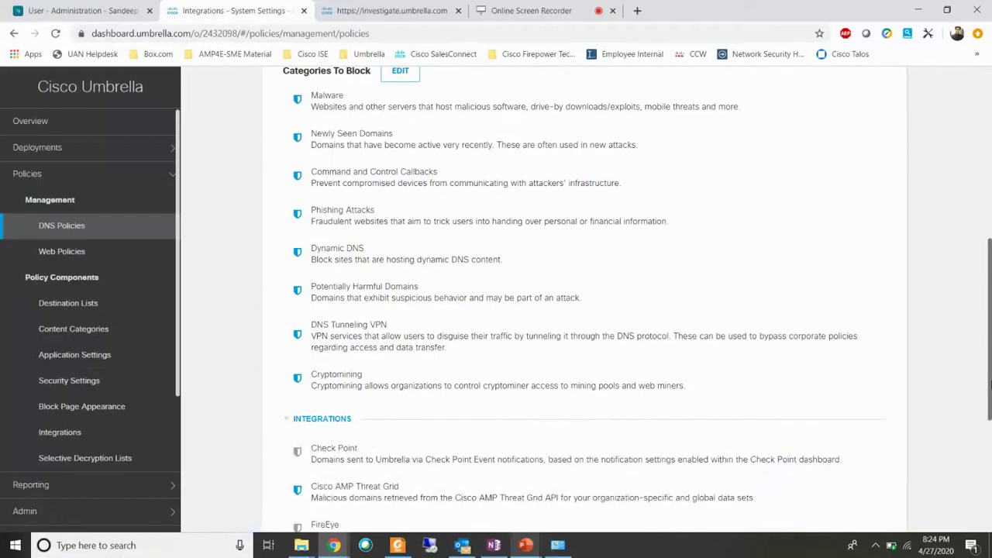
pyautogui.scroll(-2, 990, 380)
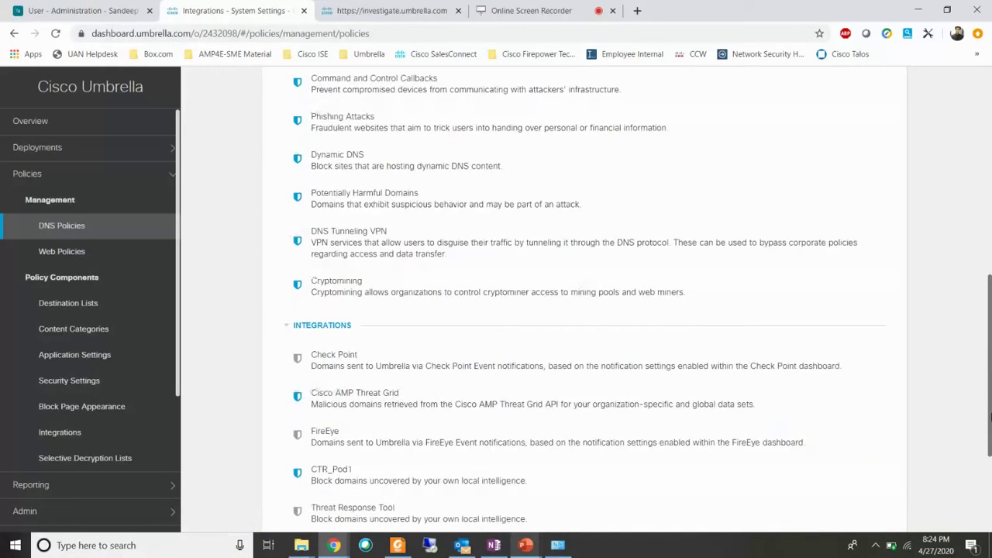
pyautogui.click(297, 398)
pyautogui.scroll(3, 487, 148)
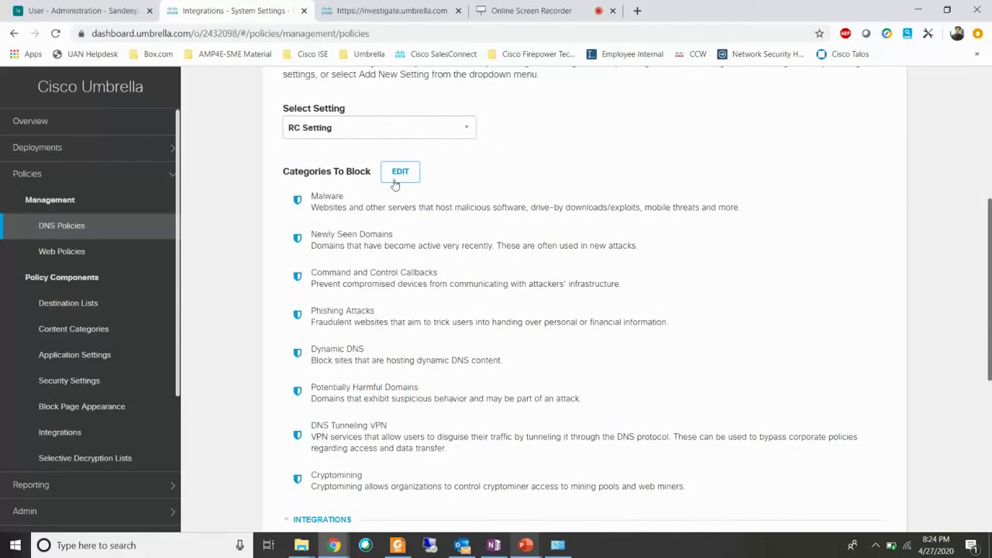
# Step: Keep Cisco AMP Threat Grid blocking enabled in the RC Setting and save it
pyautogui.click(400, 172)
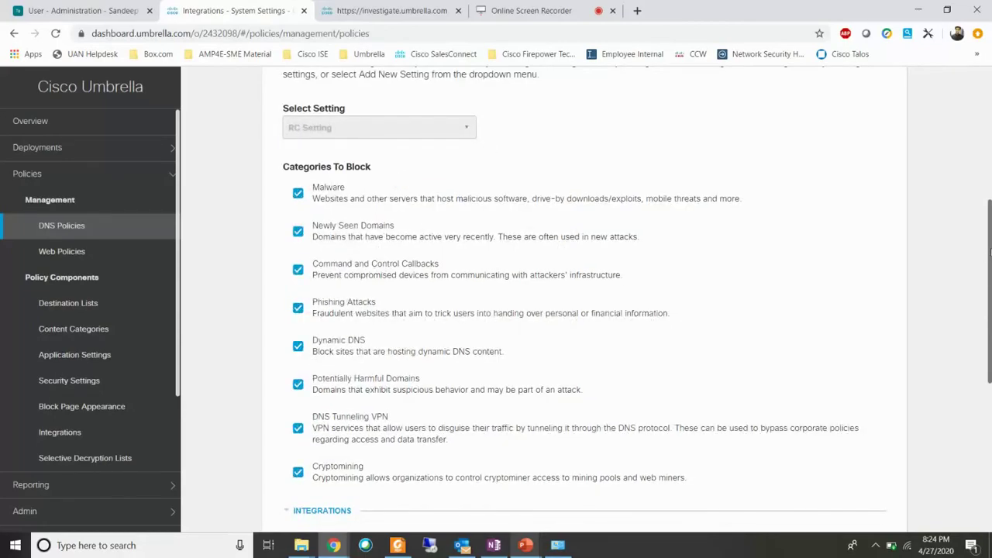
pyautogui.scroll(-3, 989, 252)
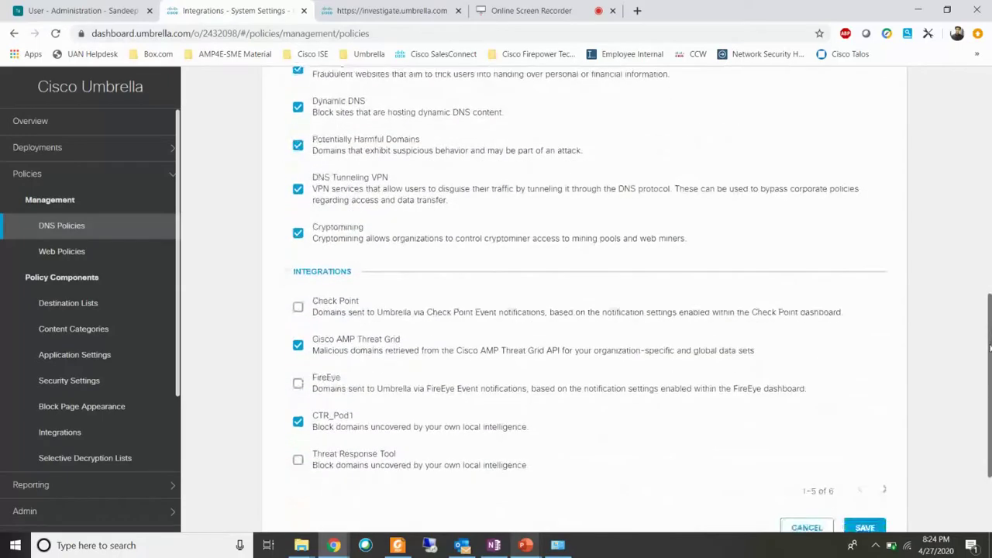
pyautogui.click(296, 347)
pyautogui.click(296, 347)
pyautogui.click(865, 527)
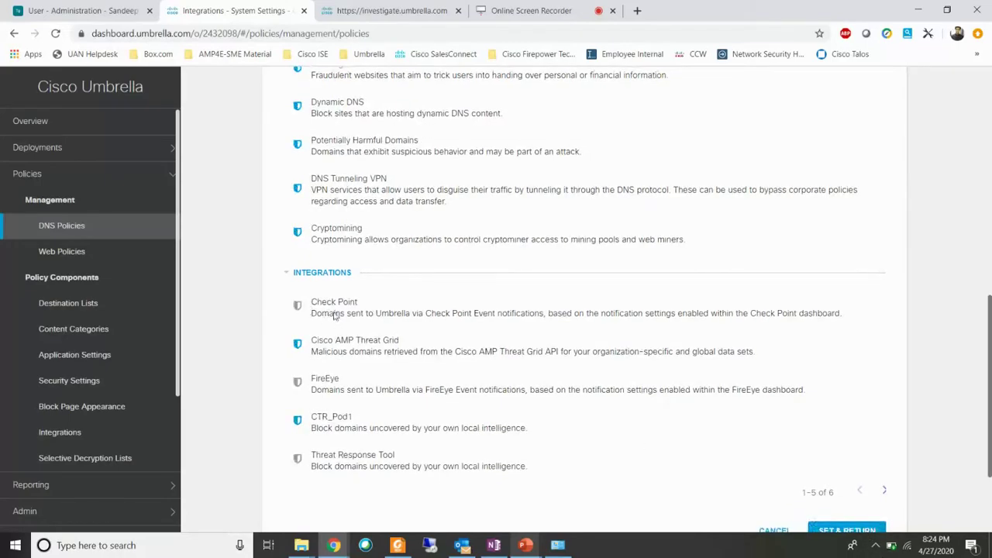
pyautogui.click(286, 274)
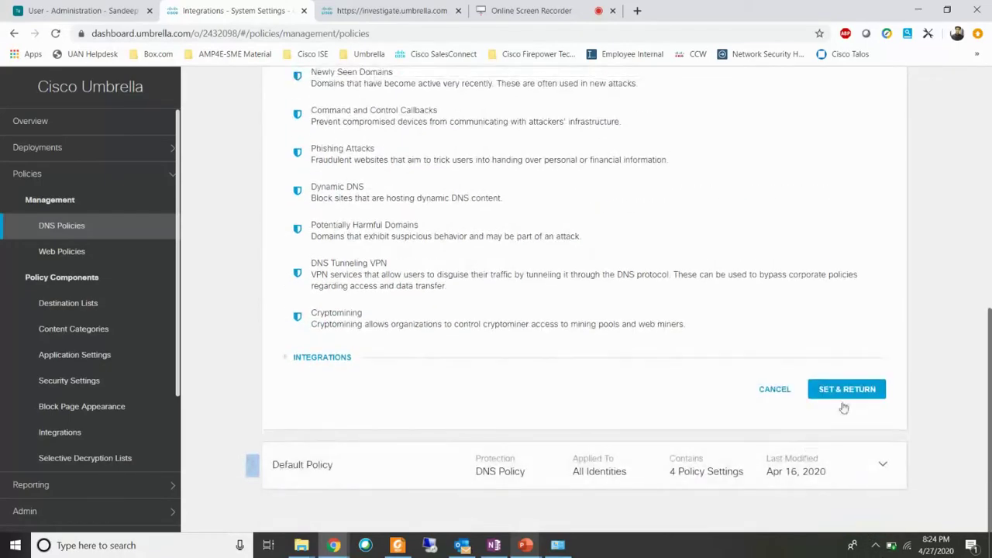
pyautogui.click(838, 399)
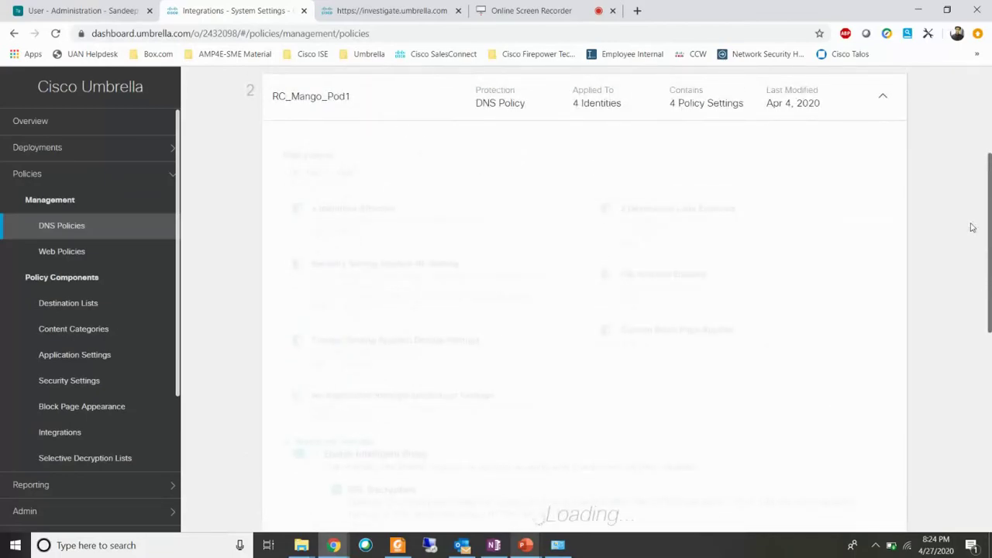
# Step: Collapse the policy, dismiss the Webex reminders, and open the empty Policy Tester
pyautogui.click(883, 99)
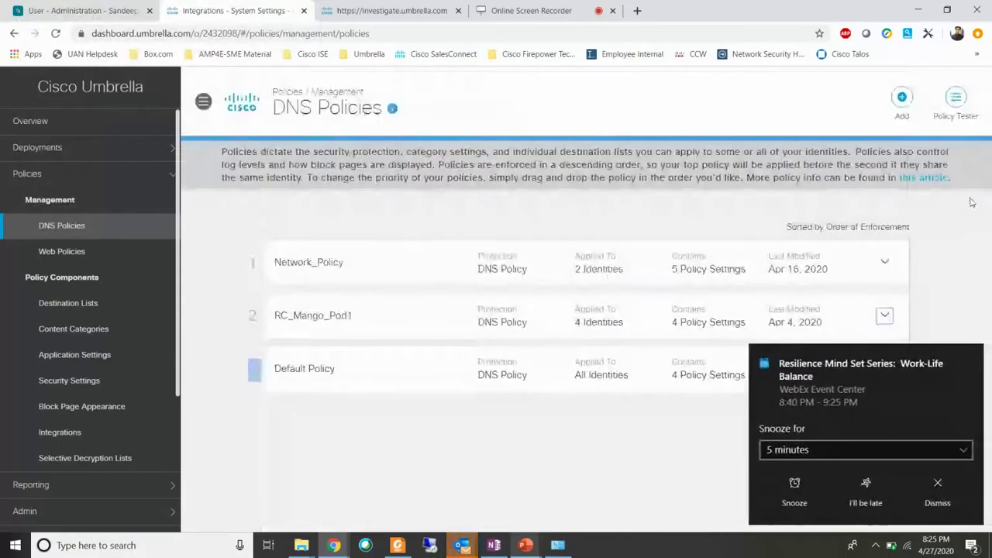
pyautogui.click(970, 356)
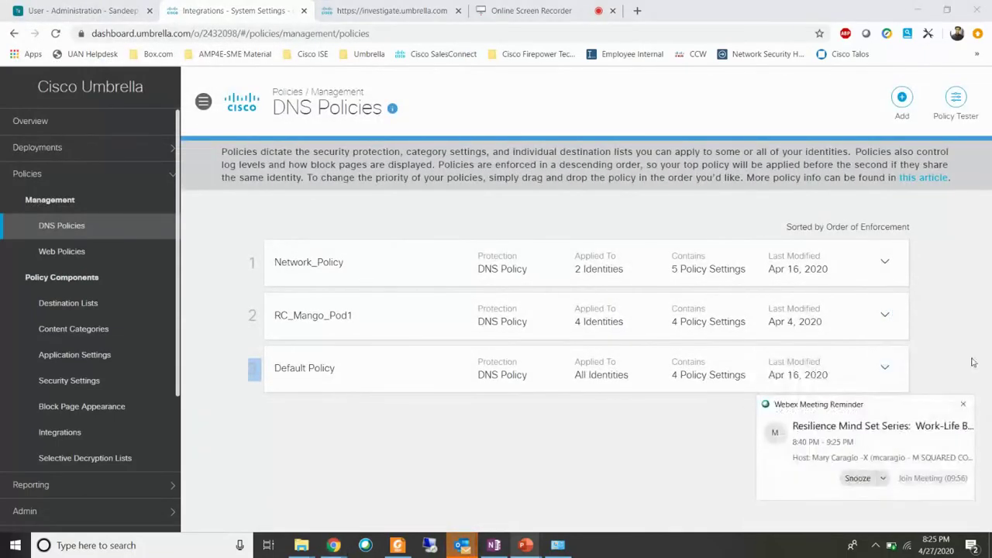
pyautogui.click(962, 406)
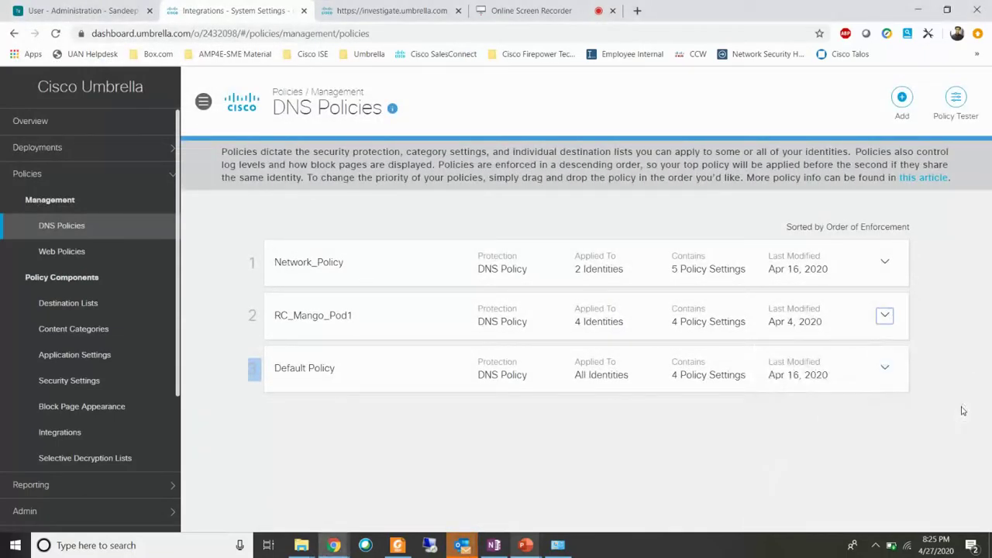
pyautogui.click(711, 428)
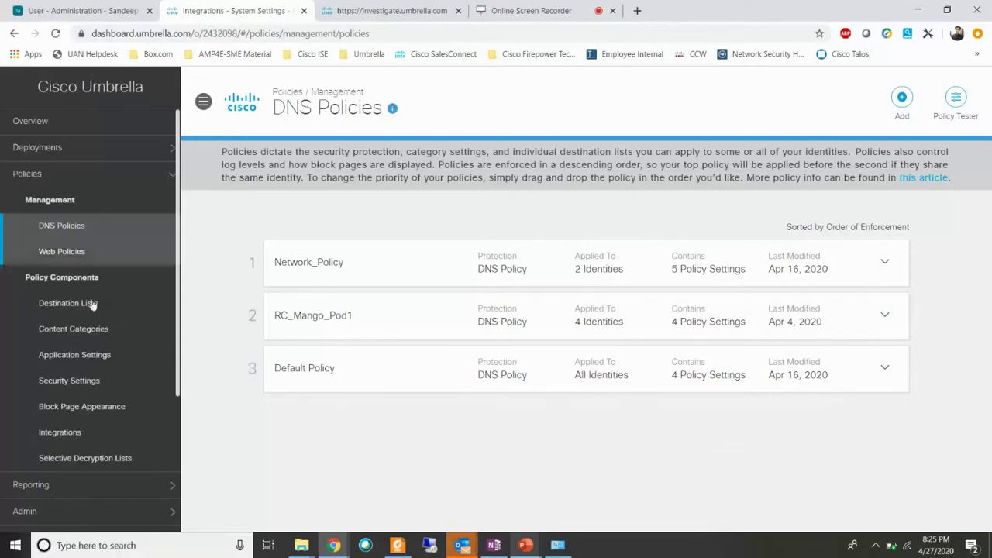
pyautogui.click(170, 183)
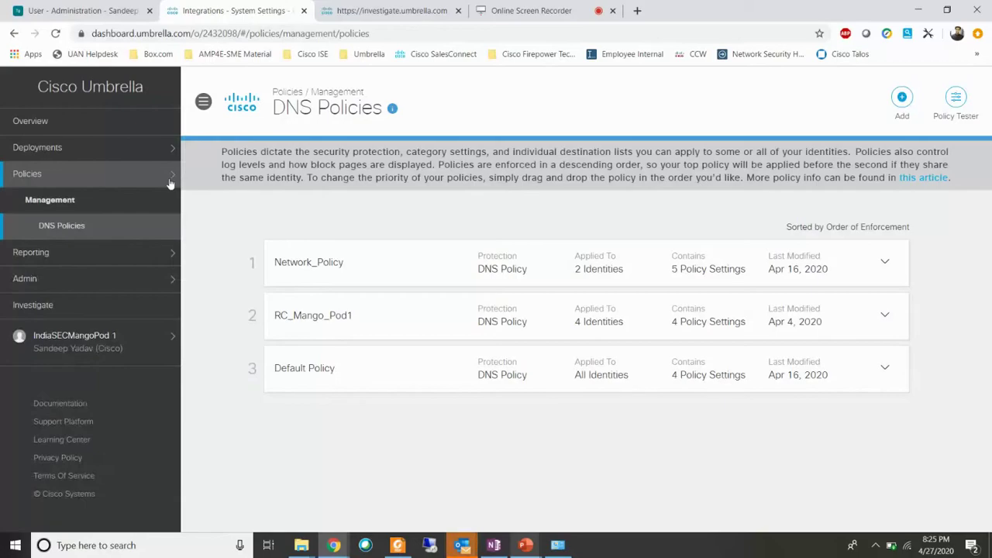
pyautogui.click(170, 181)
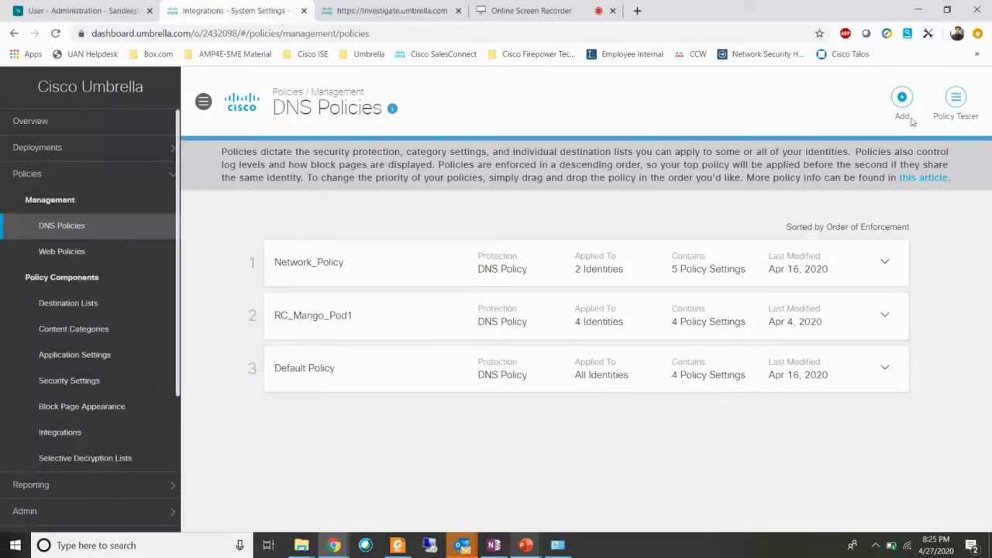
pyautogui.click(955, 99)
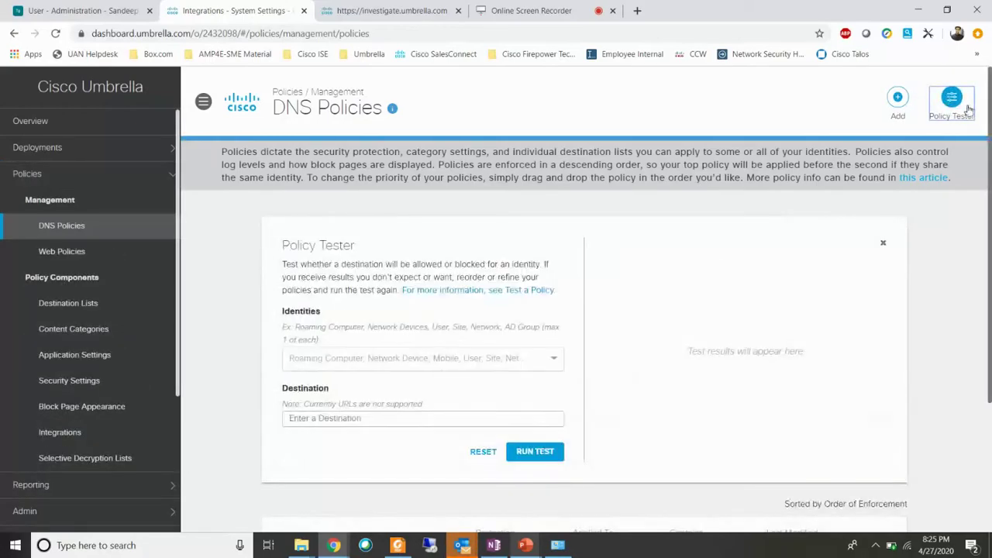
# Step: Enter olympia.prod.mozaws.net as the destination and pick the Windows 10 computer identity
pyautogui.click(329, 418)
pyautogui.write('olympia.prod.mozaws.net')
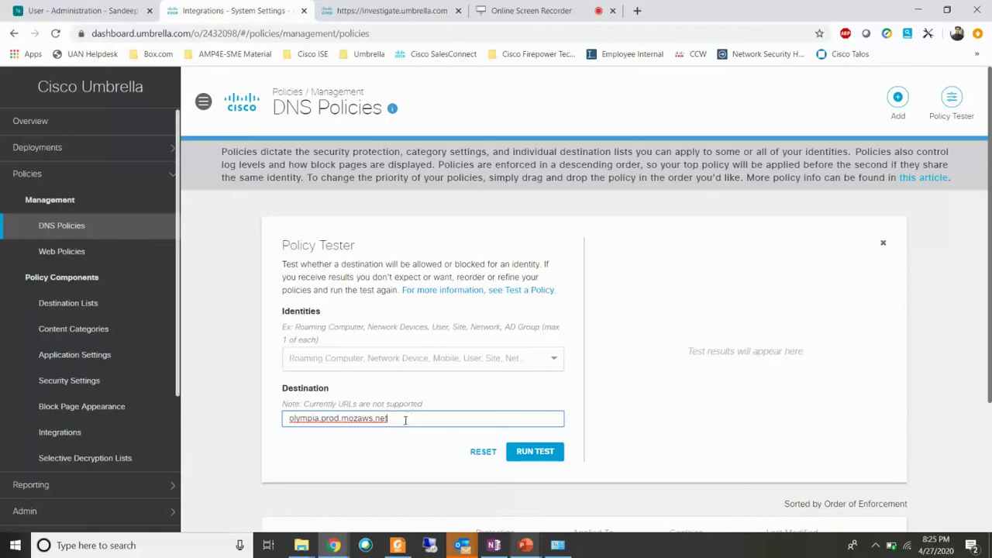
pyautogui.click(356, 358)
pyautogui.write('EVA')
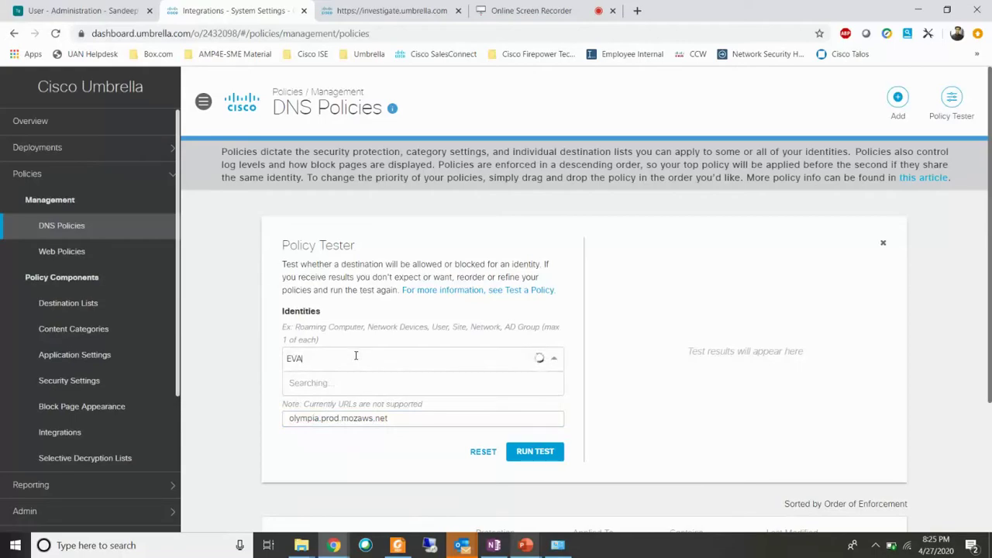
pyautogui.press('BackSpace')
pyautogui.press('BackSpace')
pyautogui.write('A')
pyautogui.press('BackSpace')
pyautogui.write('ALEX')
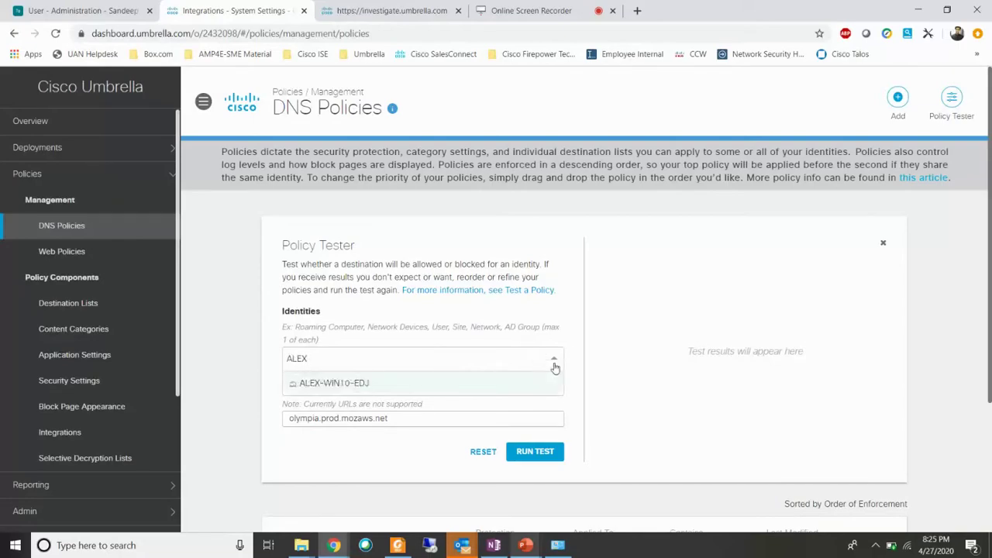
pyautogui.click(348, 385)
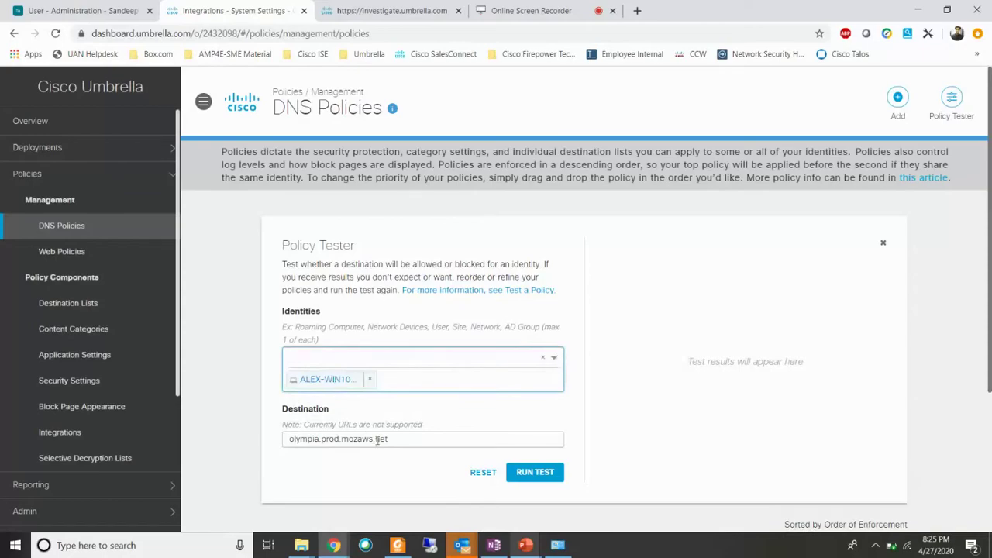
# Step: Run the policy test and view the blocked-by-destination-list result
pyautogui.moveTo(388, 441); pyautogui.dragTo(270, 440)
pyautogui.click(325, 469)
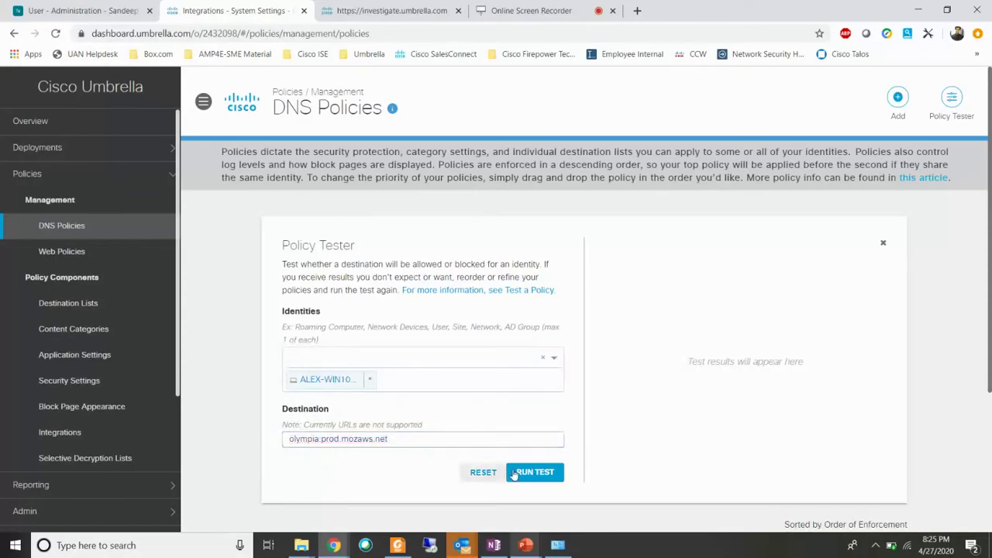
pyautogui.click(533, 474)
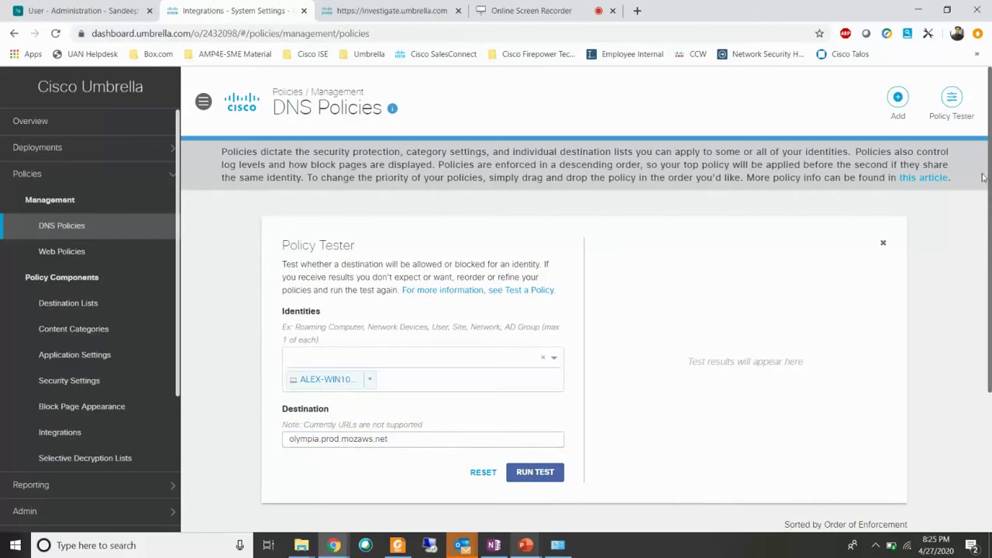
pyautogui.moveTo(990, 164); pyautogui.dragTo(989, 250)
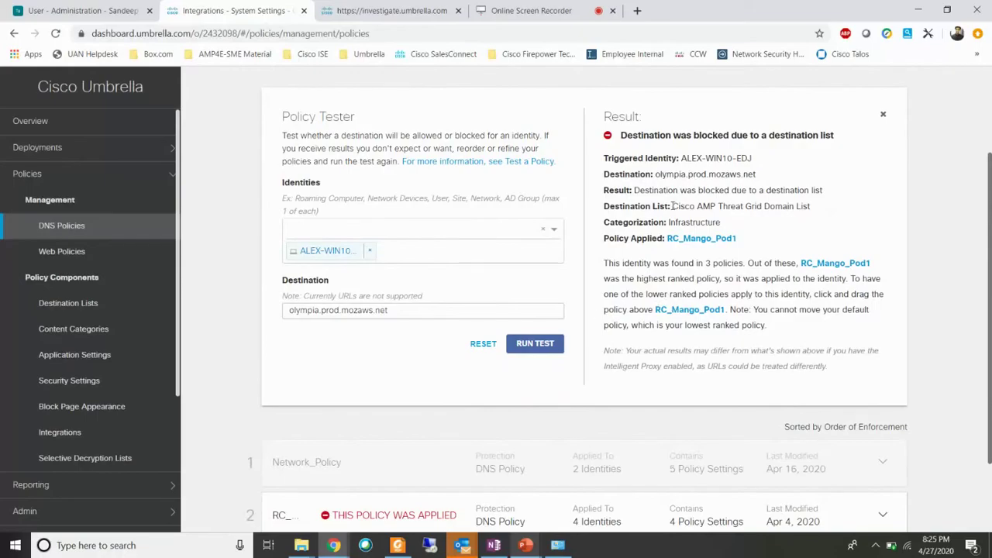
pyautogui.scroll(-1, 281, 475)
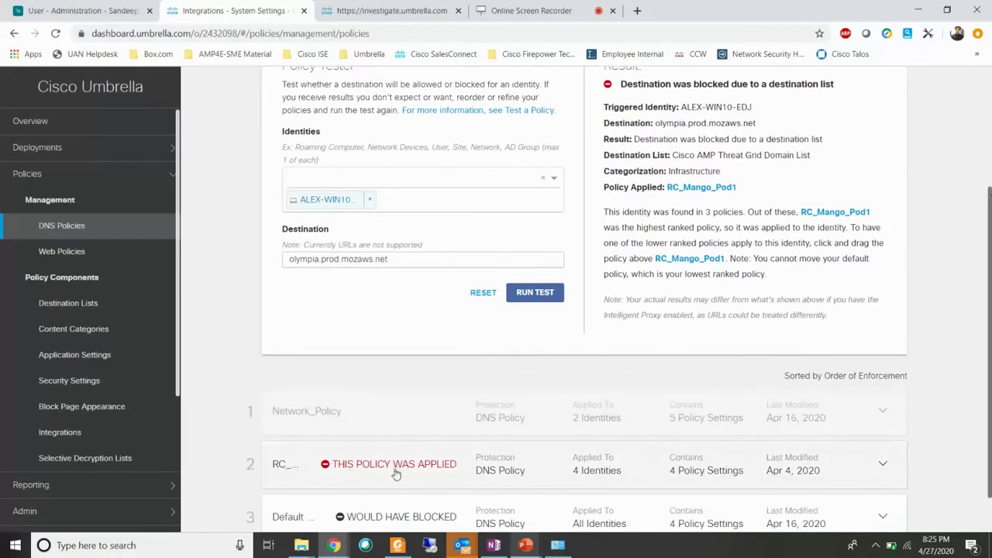
pyautogui.scroll(2, 769, 306)
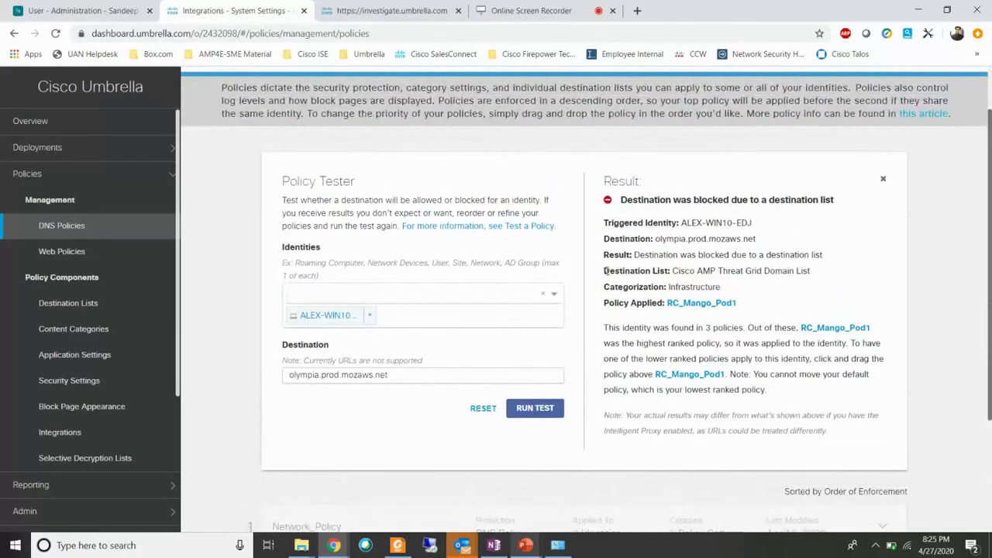
pyautogui.moveTo(606, 271); pyautogui.dragTo(792, 270)
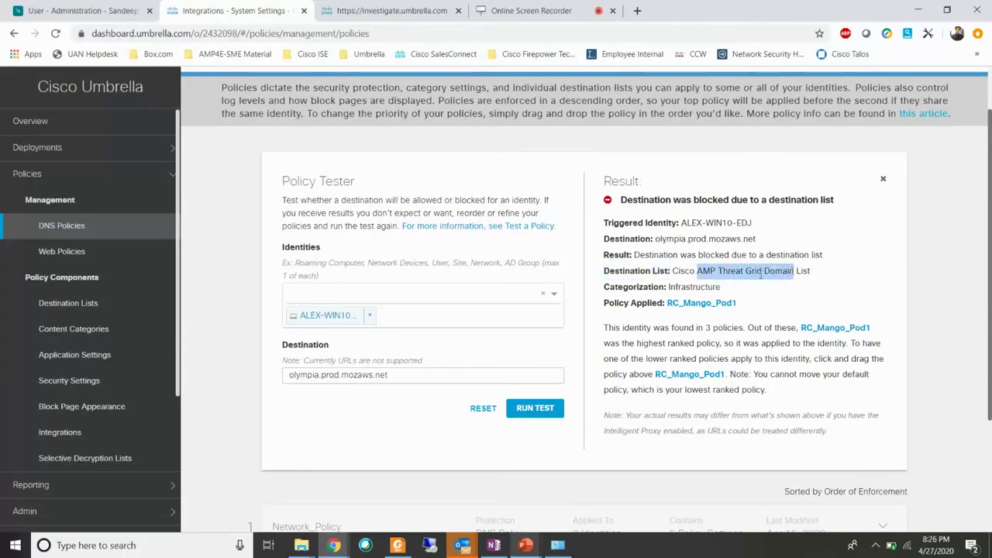
pyautogui.click(846, 267)
pyautogui.scroll(-1, 989, 255)
pyautogui.scroll(-1, 193, 380)
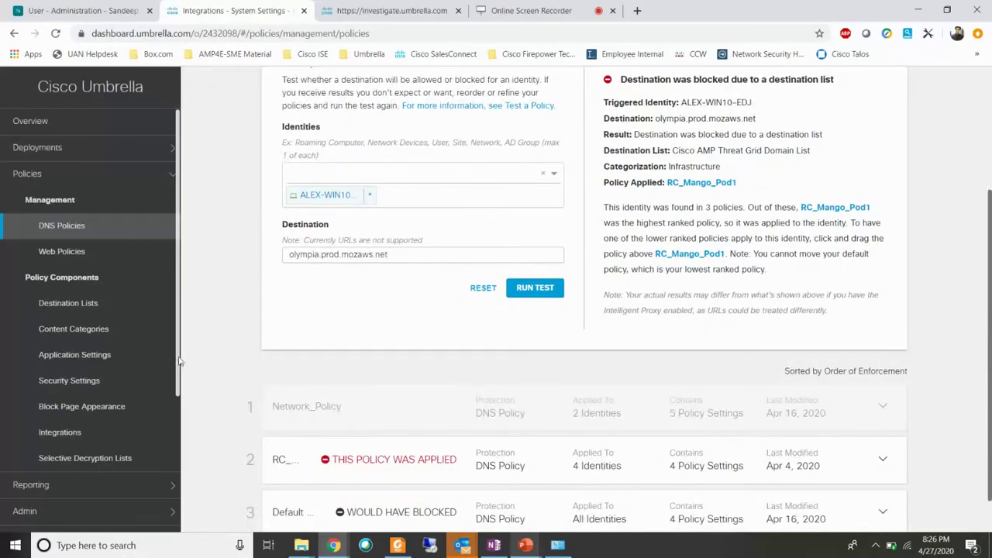
pyautogui.scroll(-2, 178, 360)
pyautogui.scroll(2, 178, 360)
pyautogui.scroll(1, 990, 271)
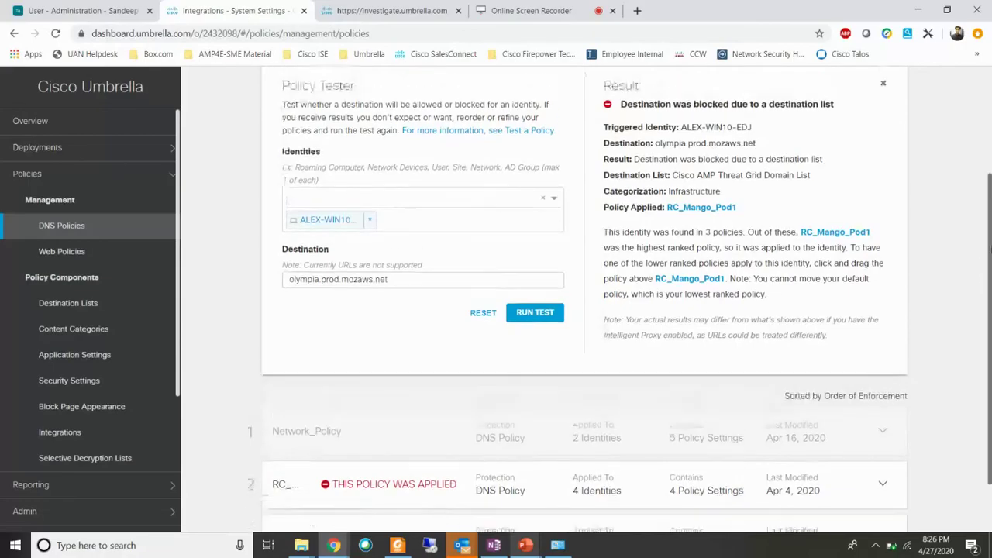
pyautogui.moveTo(411, 327); pyautogui.dragTo(279, 344)
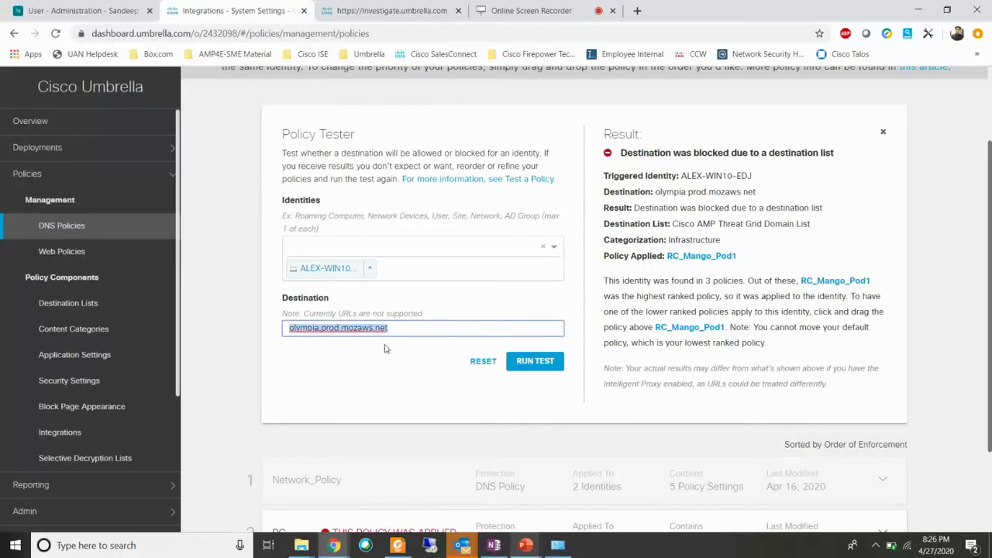
# Step: Copy olympia.prod.mozaws.net and expand the Global Allow List in Destination Lists
pyautogui.rightClick(368, 329)
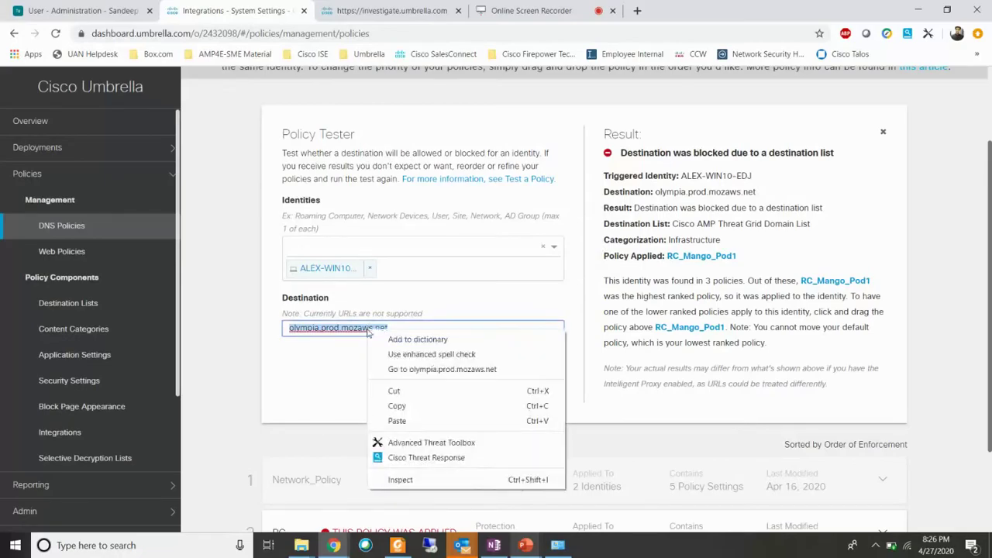
pyautogui.click(315, 373)
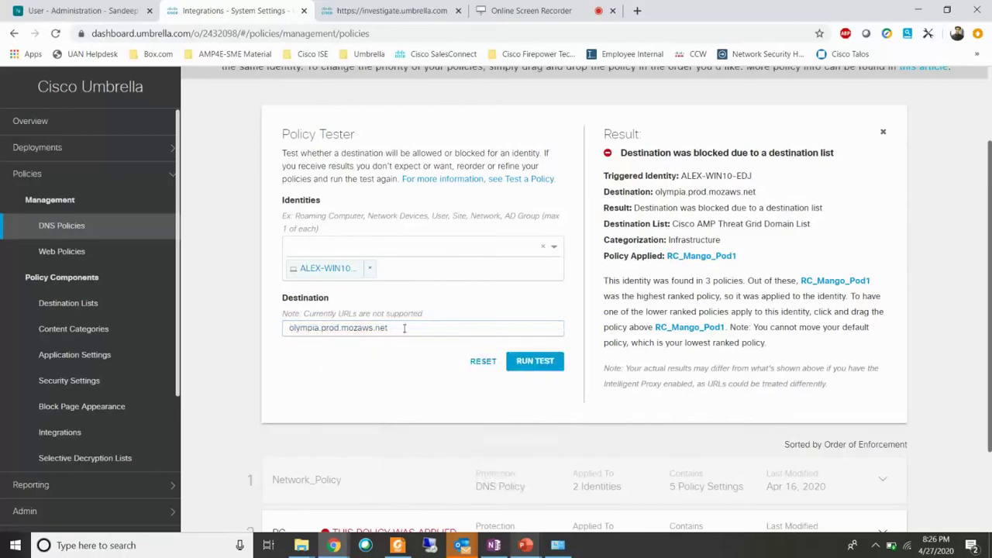
pyautogui.moveTo(405, 328); pyautogui.dragTo(282, 331)
pyautogui.hotkey('ctrl', 'c')
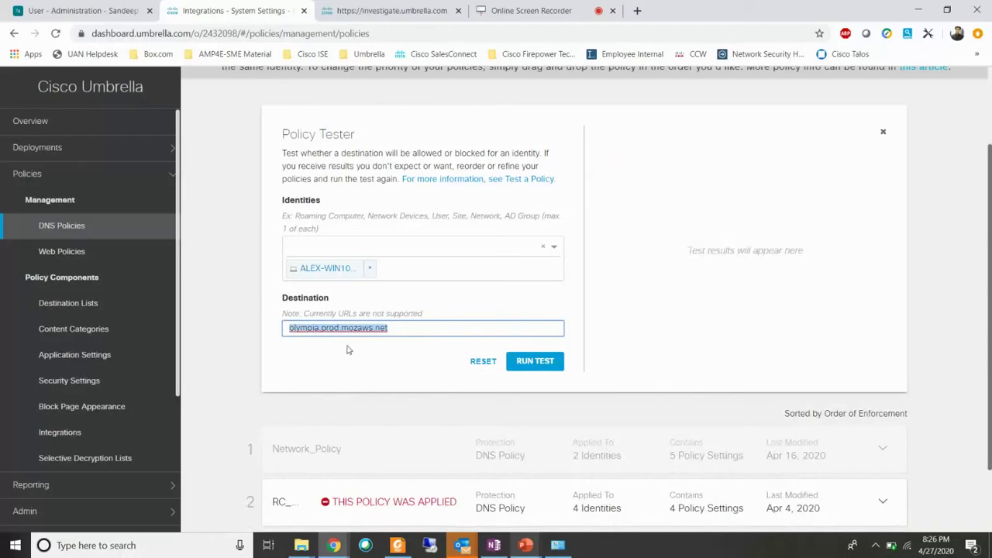
pyautogui.click(347, 350)
pyautogui.click(82, 304)
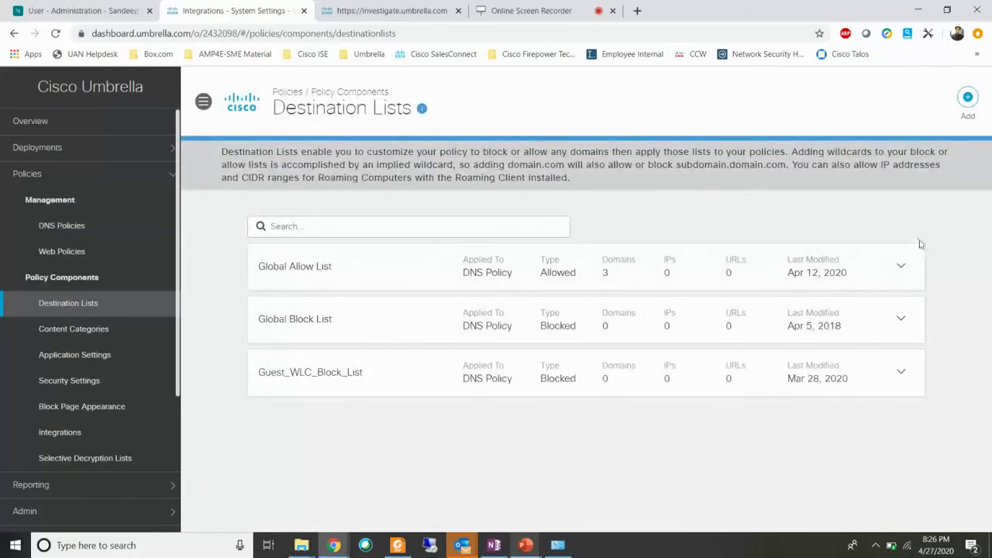
pyautogui.click(900, 266)
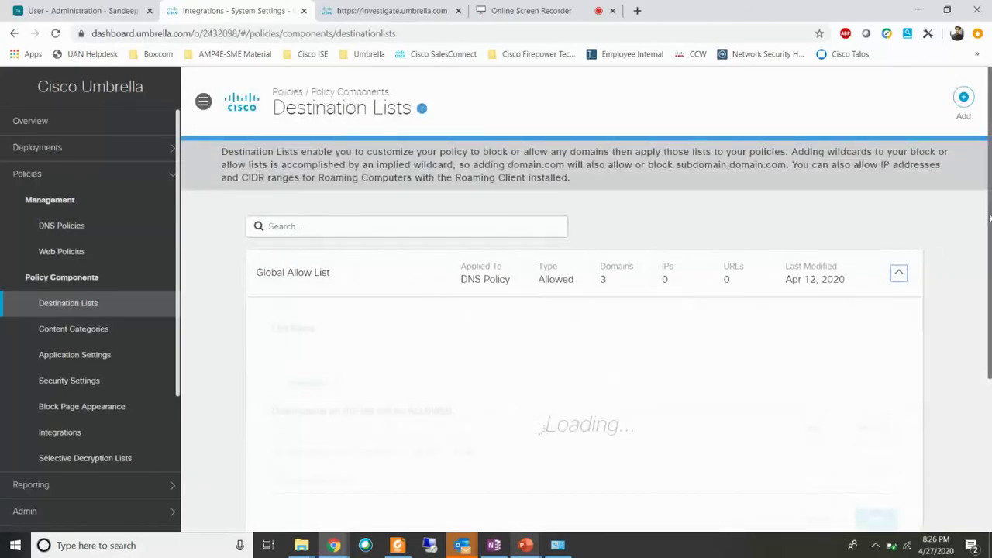
# Step: Paste the domain into the Global Allow List field, delete it unsaved, then go to Integrations
pyautogui.click(349, 363)
pyautogui.hotkey('ctrl', 'v')
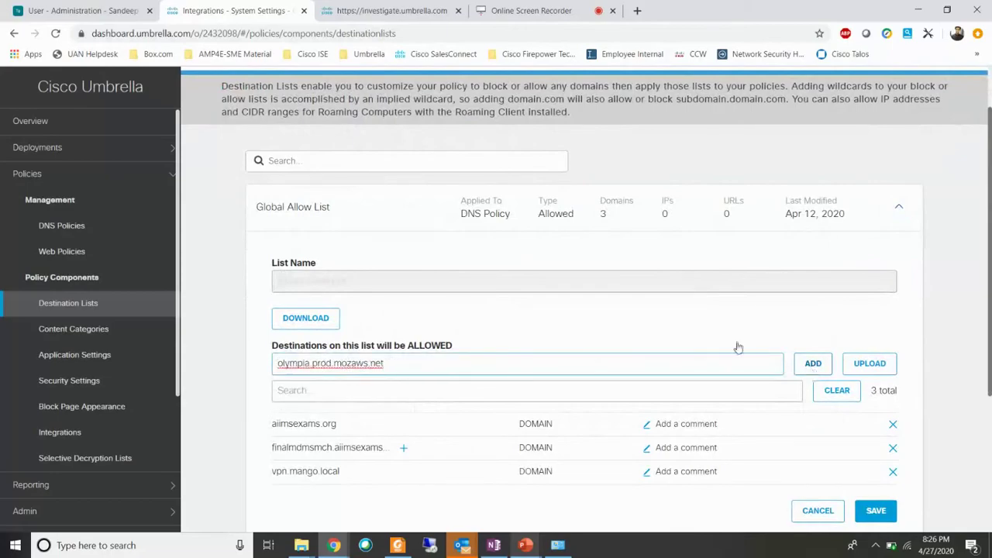
pyautogui.moveTo(385, 364); pyautogui.dragTo(247, 375)
pyautogui.hotkey('ctrl', 'c')
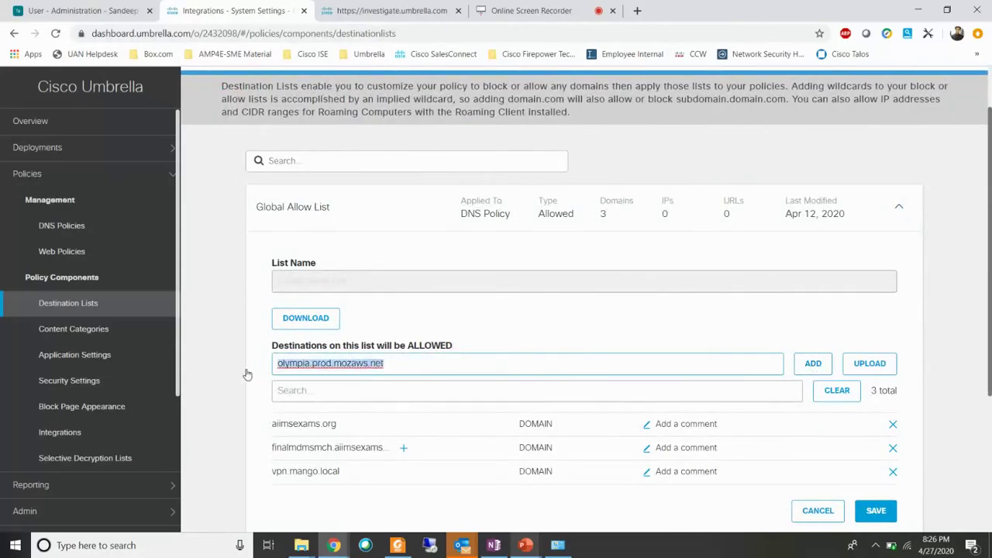
pyautogui.press('BackSpace')
pyautogui.click(68, 433)
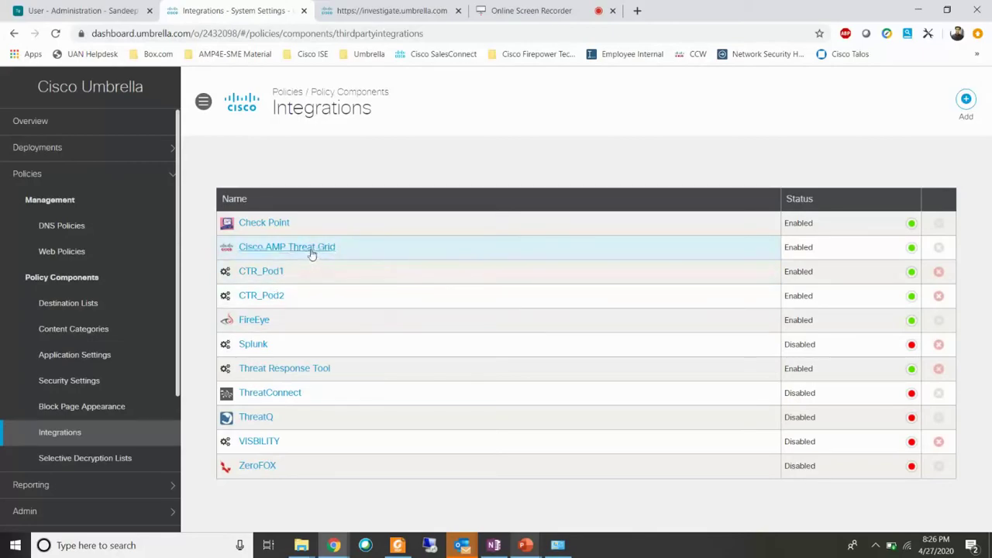
# Step: Search Cisco AMP Threat Grid's domain list for olympia.prod.mozaws.net, then close the list
pyautogui.click(310, 250)
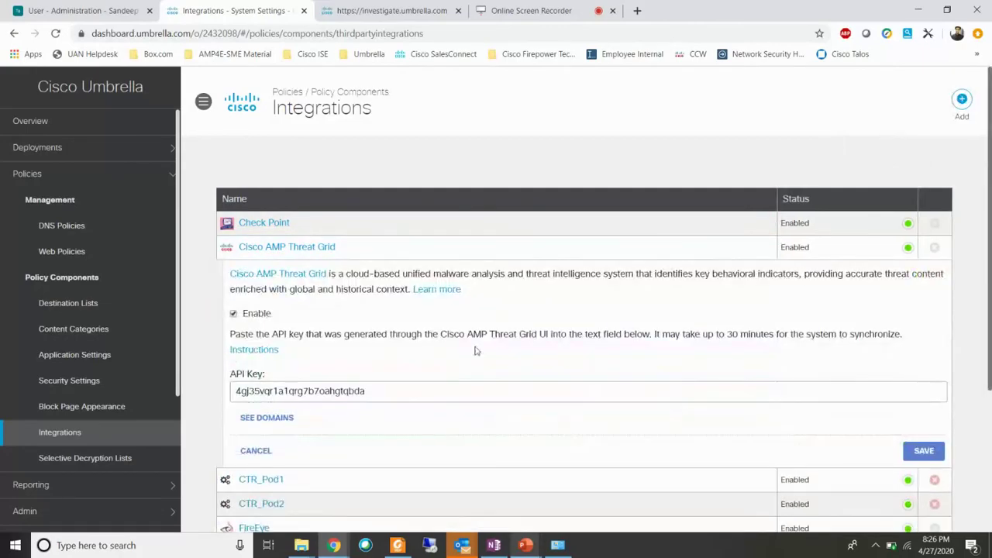
pyautogui.click(267, 419)
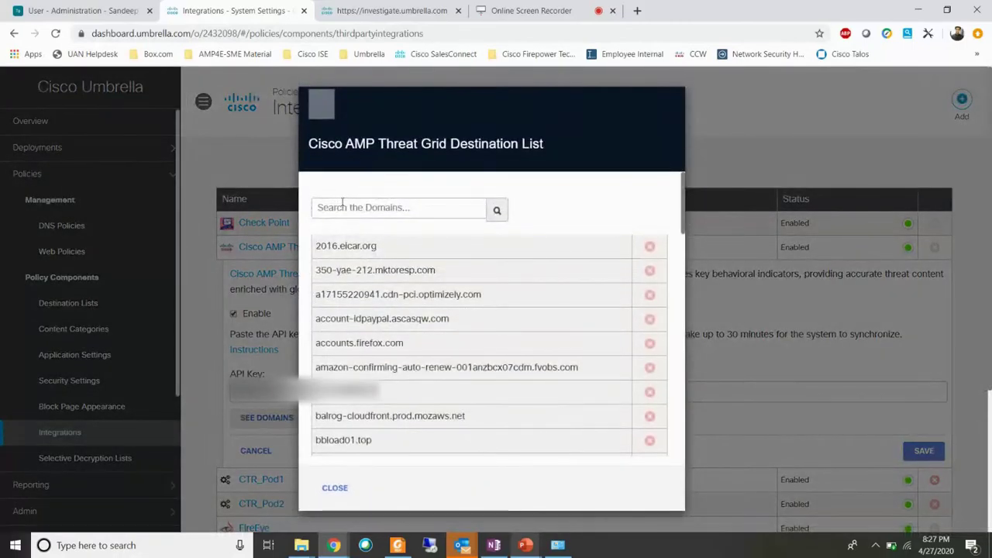
pyautogui.click(341, 205)
pyautogui.hotkey('ctrl', 'v')
pyautogui.click(497, 213)
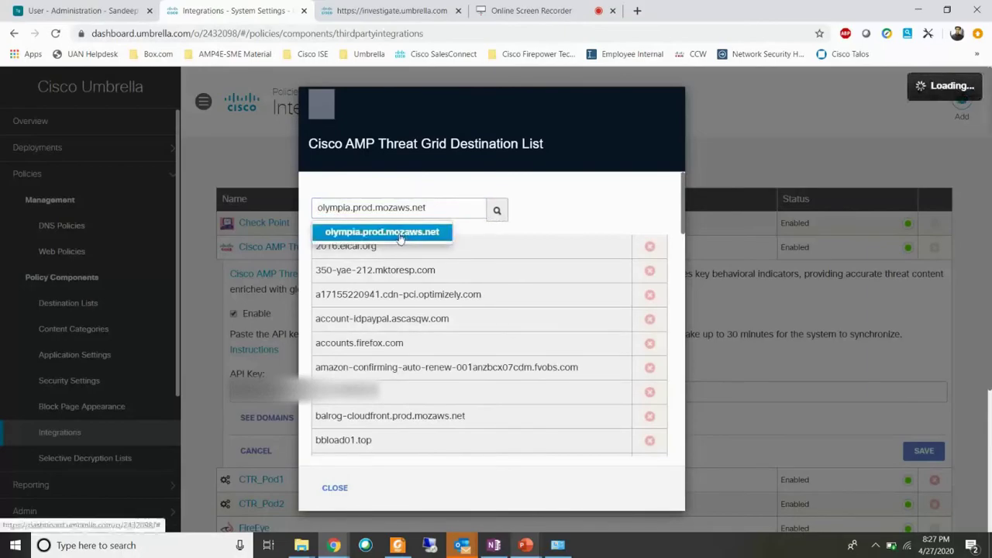
pyautogui.click(399, 236)
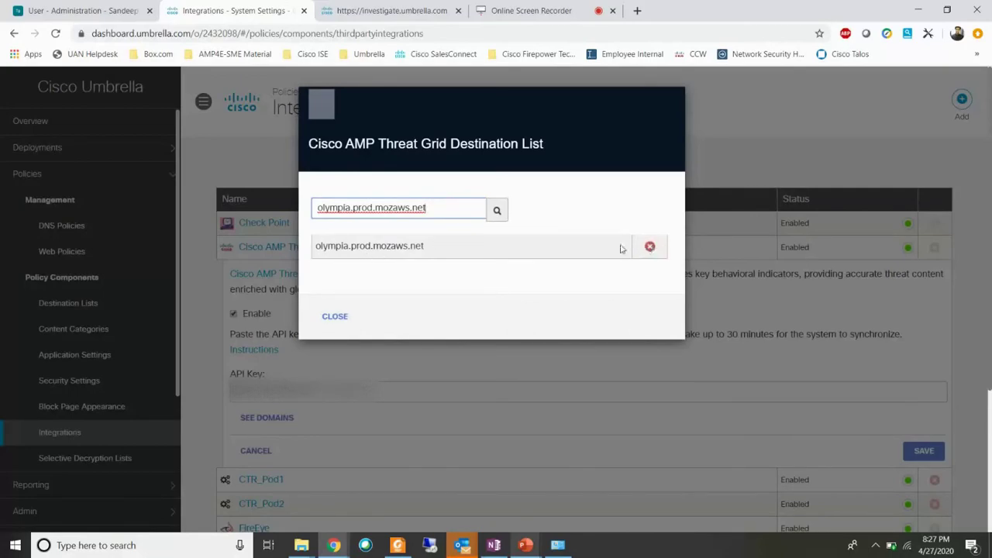
pyautogui.click(334, 318)
pyautogui.scroll(-2, 171, 388)
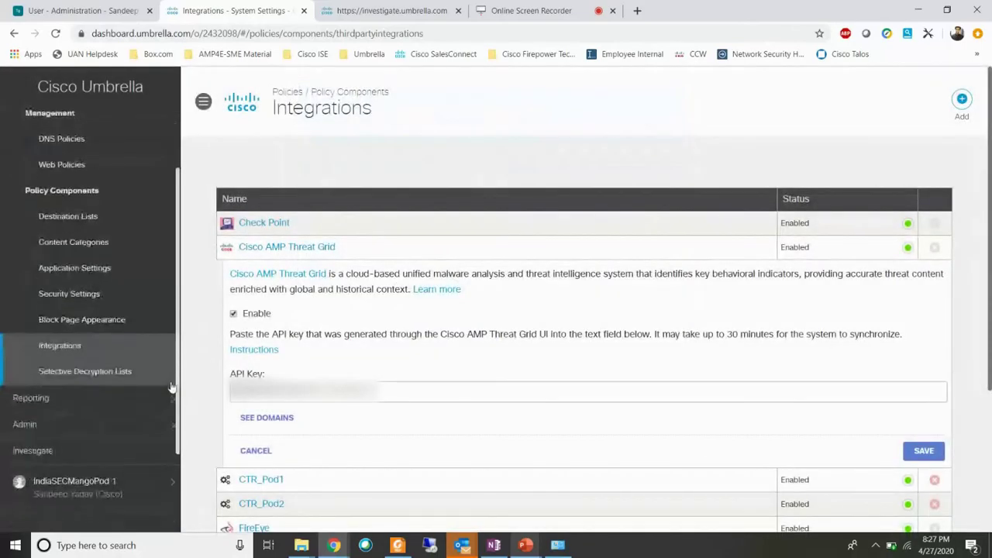
# Step: Open Reporting > Activity Search and collapse the navigation sidebar
pyautogui.click(104, 397)
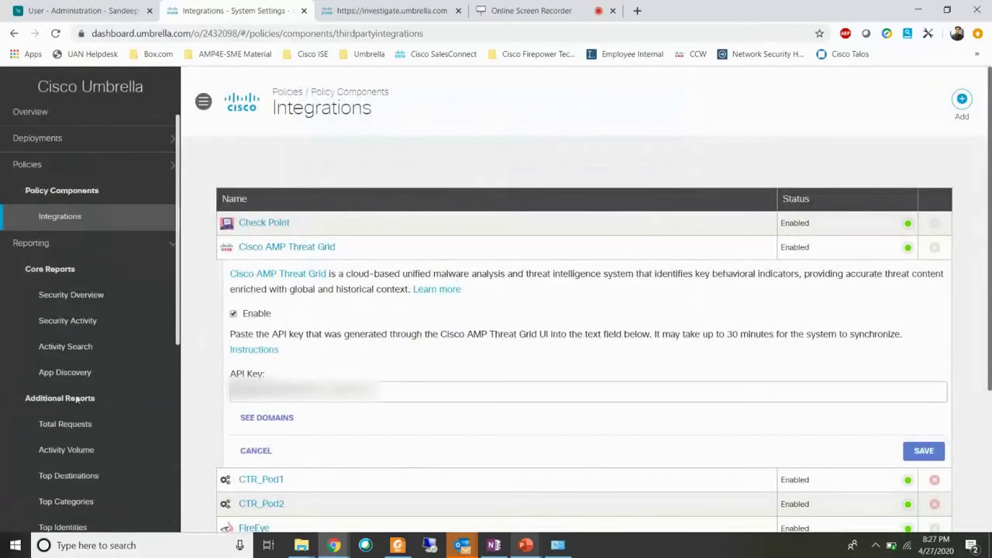
pyautogui.click(78, 347)
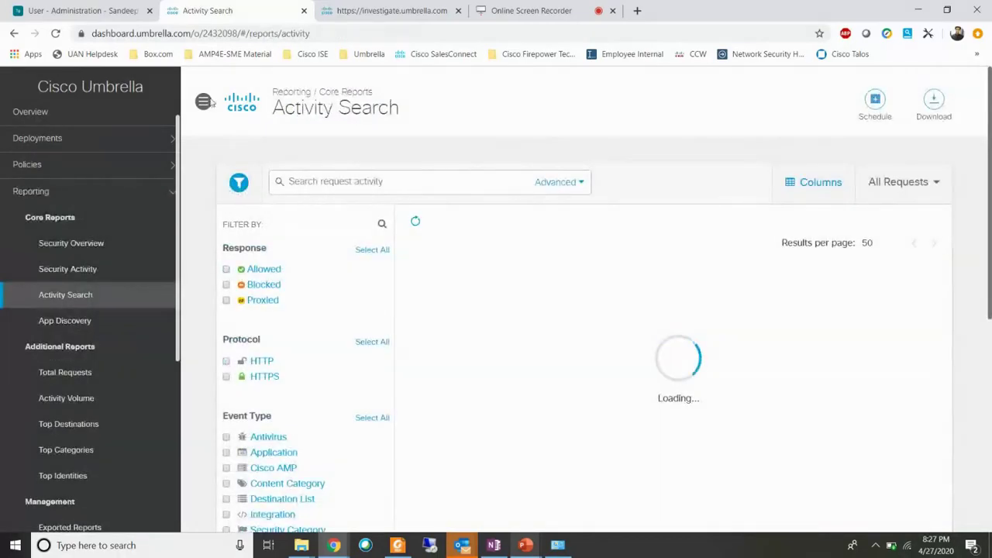
pyautogui.click(203, 102)
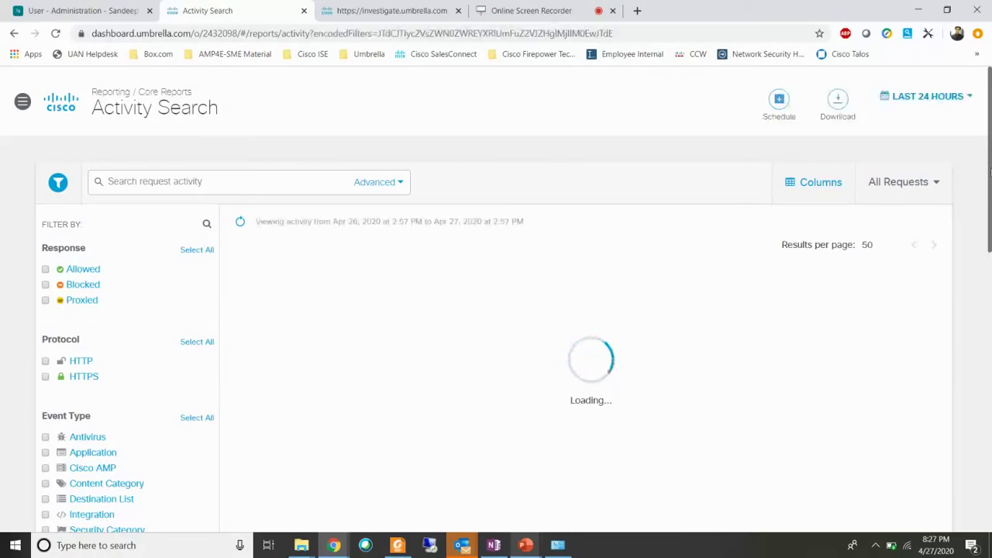
pyautogui.moveTo(989, 172); pyautogui.dragTo(989, 223)
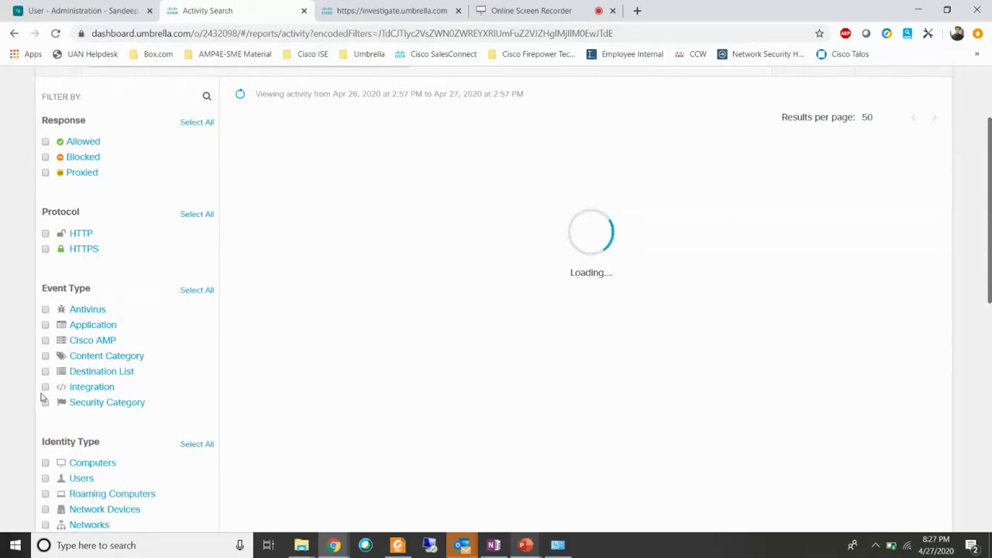
# Step: Filter by Integration event type and Cisco AMP Threat Grid category, then hide filters
pyautogui.click(45, 388)
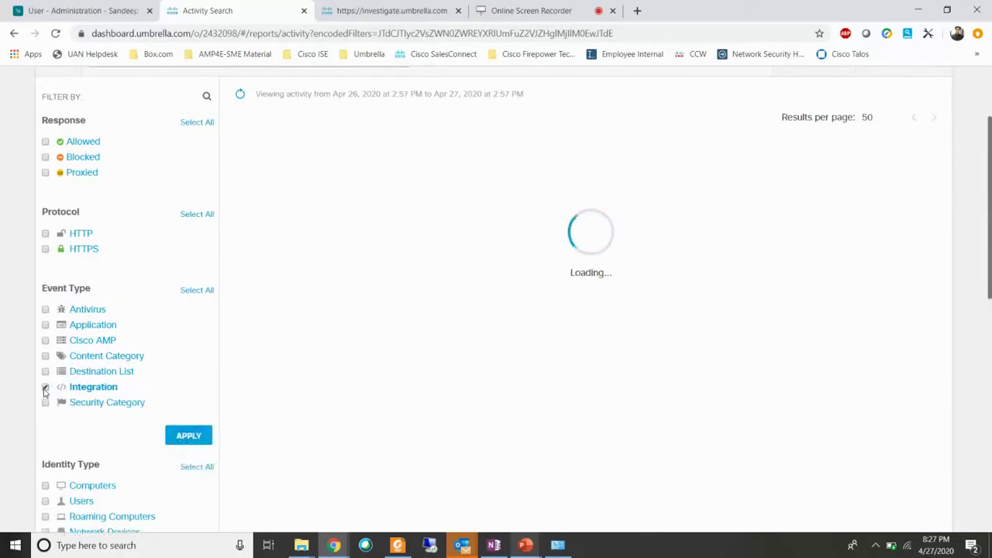
pyautogui.click(188, 436)
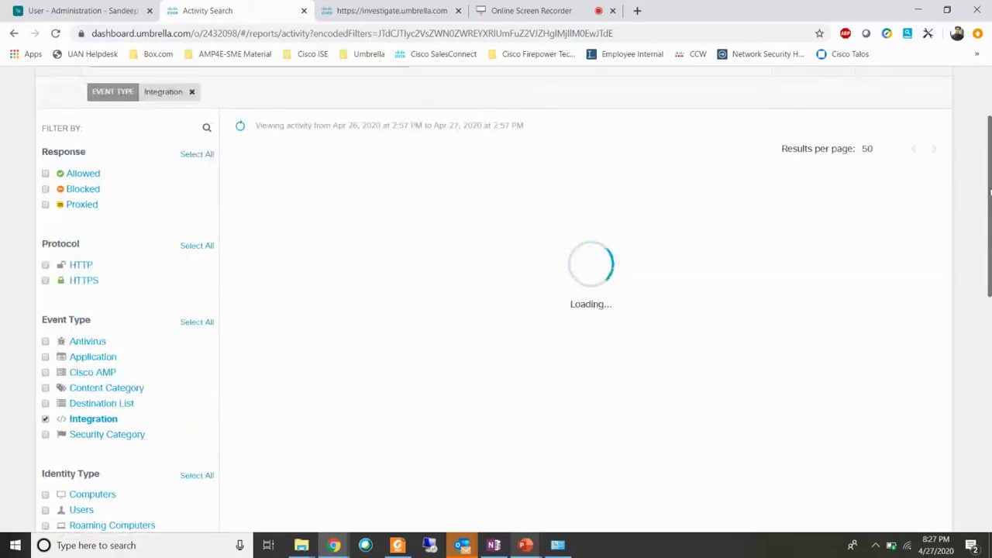
pyautogui.scroll(-5, 895, 338)
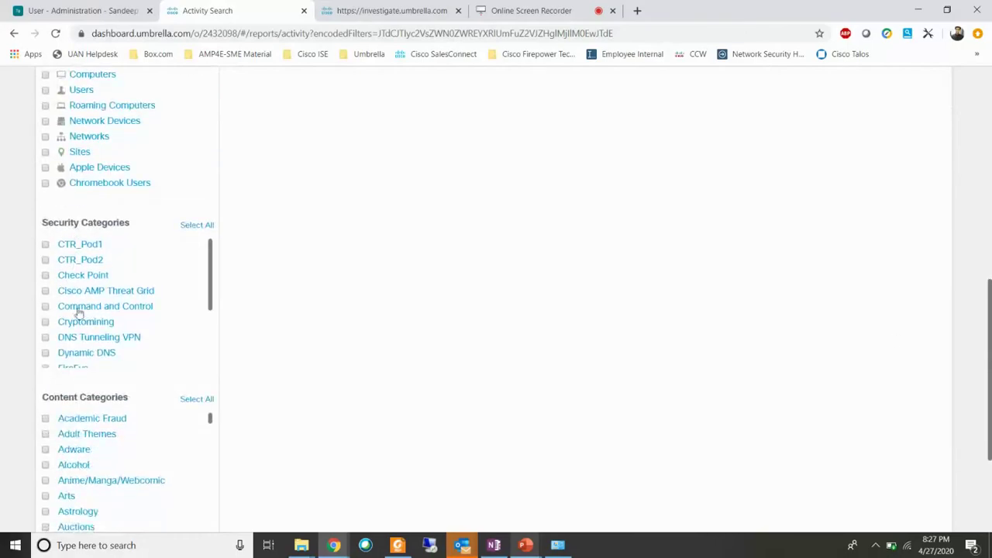
pyautogui.click(45, 291)
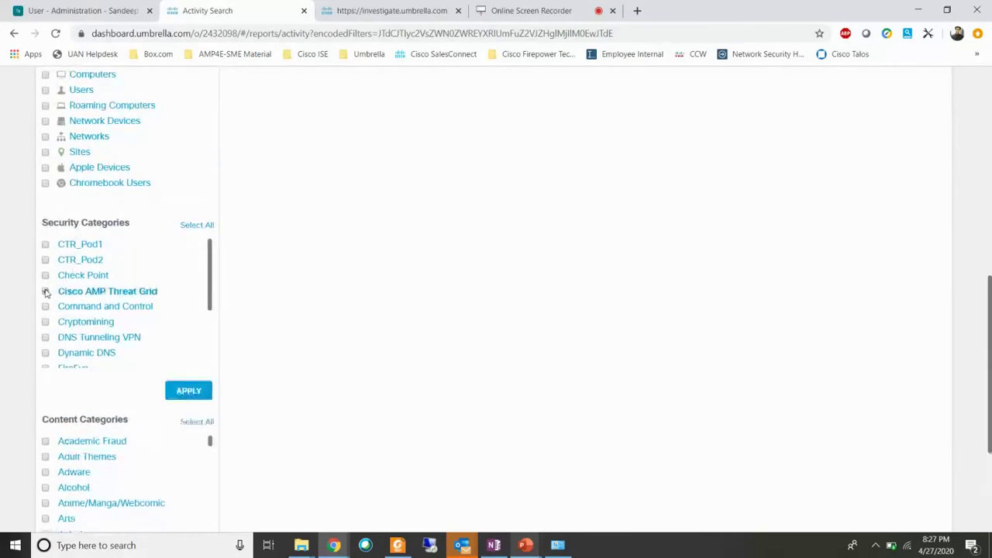
pyautogui.click(188, 391)
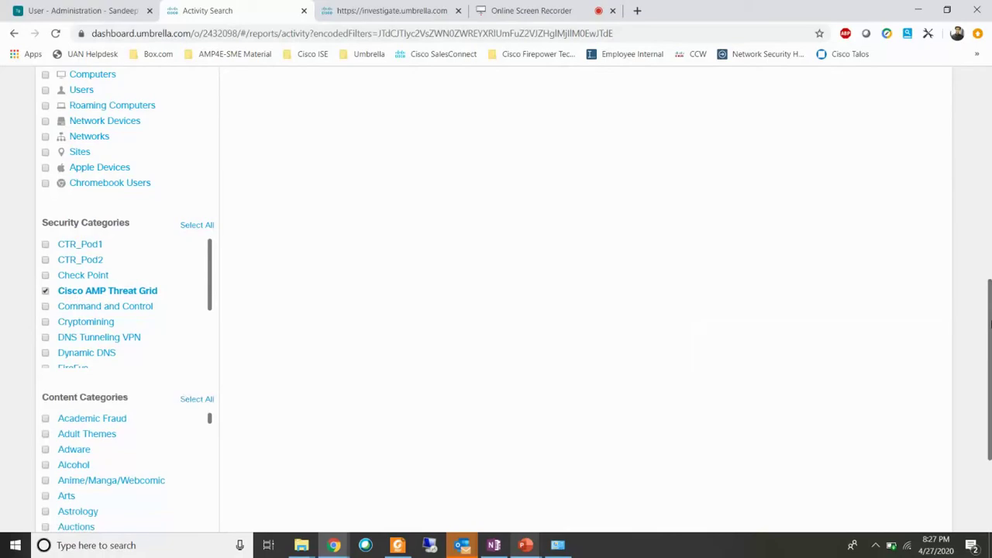
pyautogui.scroll(6, 990, 324)
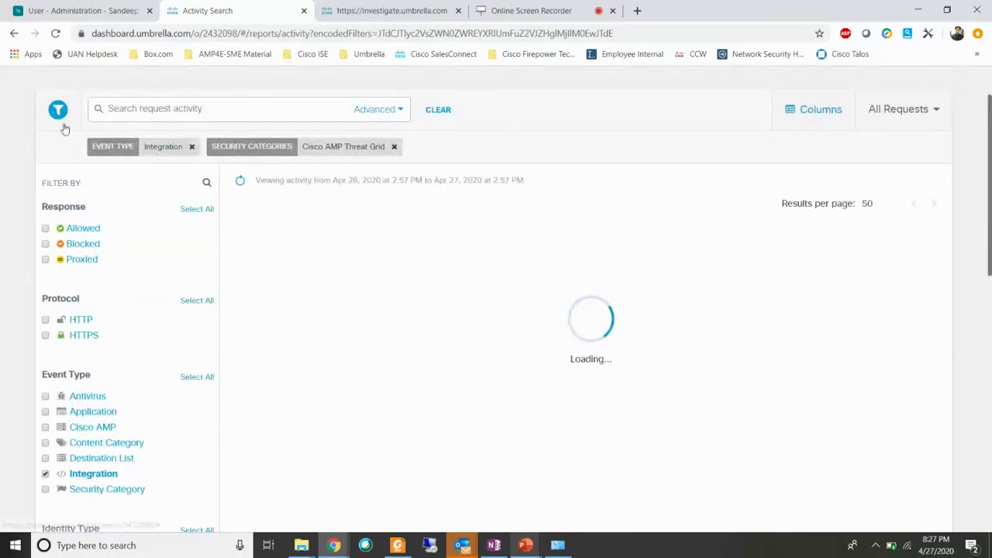
pyautogui.click(58, 110)
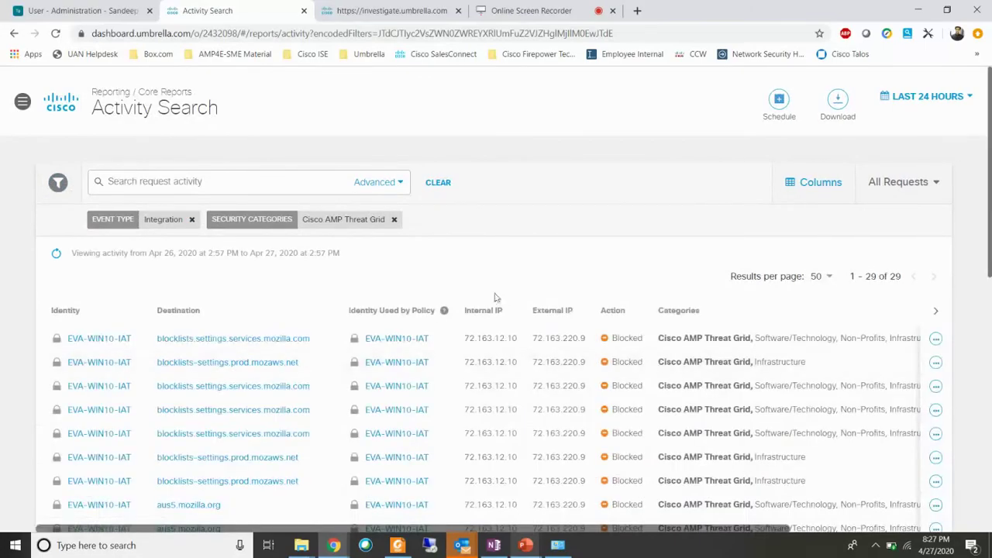
# Step: Review the 29 blocked Threat Grid requests, then return to the DEMO TIME slide
pyautogui.scroll(-3, 496, 310)
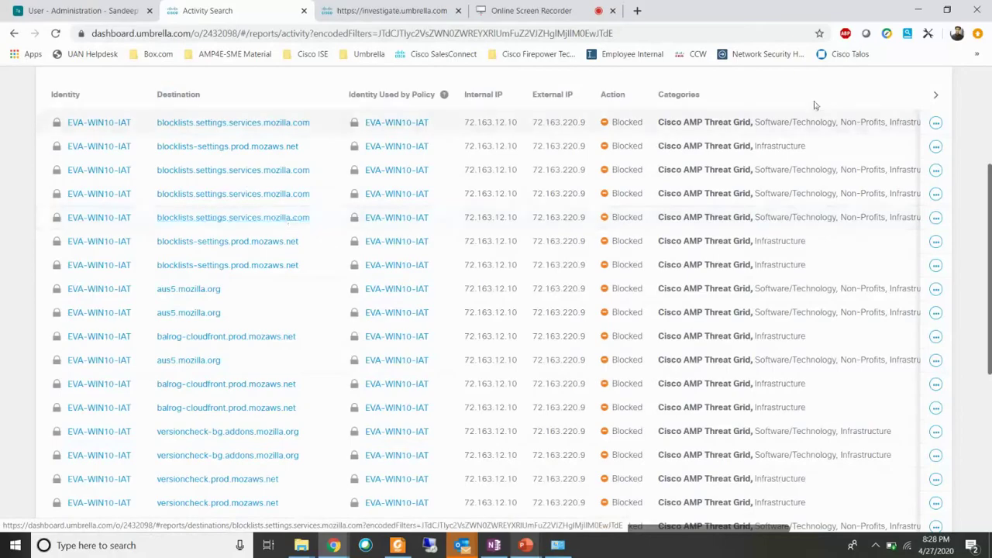
pyautogui.moveTo(659, 121); pyautogui.dragTo(749, 125)
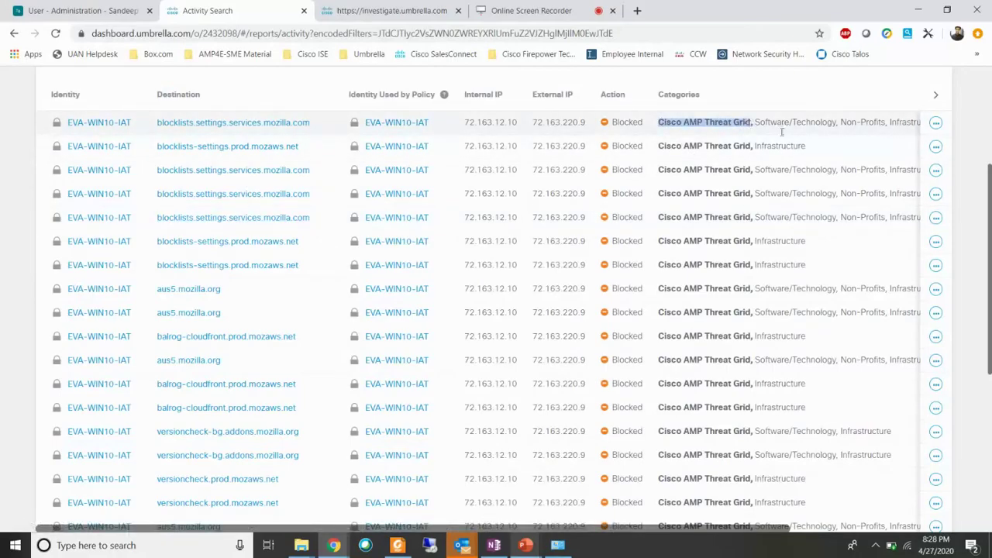
pyautogui.moveTo(989, 207); pyautogui.dragTo(990, 391)
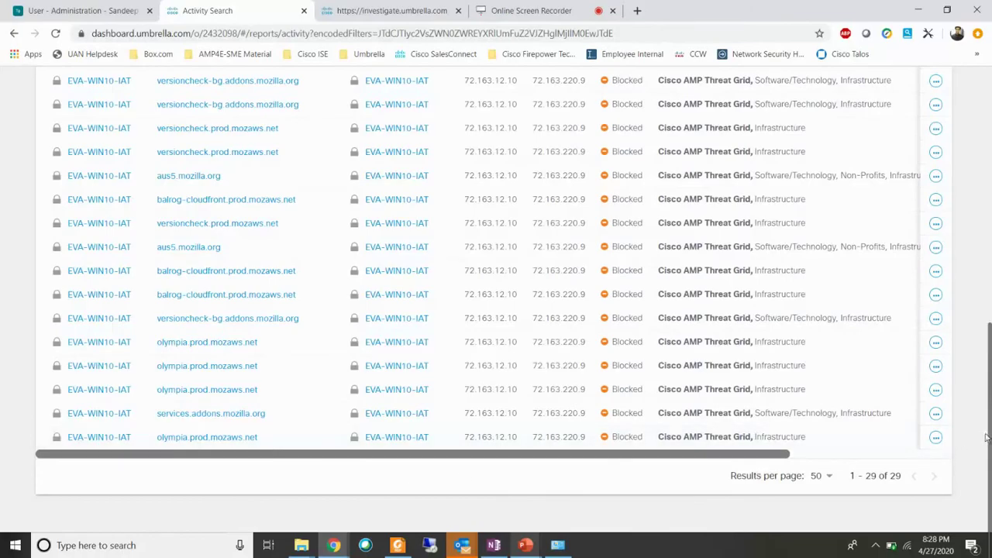
pyautogui.moveTo(985, 438); pyautogui.dragTo(990, 219)
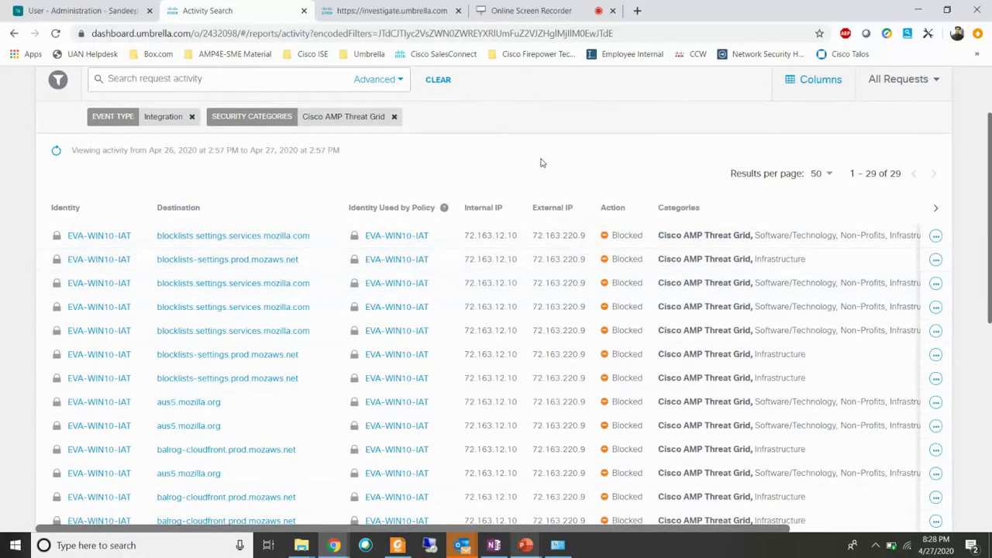
pyautogui.moveTo(988, 211); pyautogui.dragTo(989, 207)
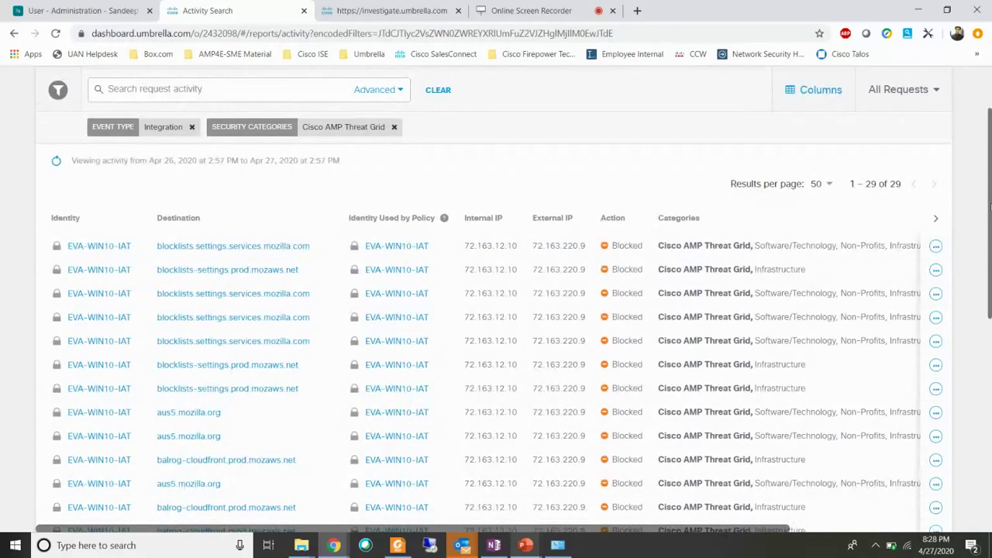
pyautogui.hotkey('alt', 'Tab')
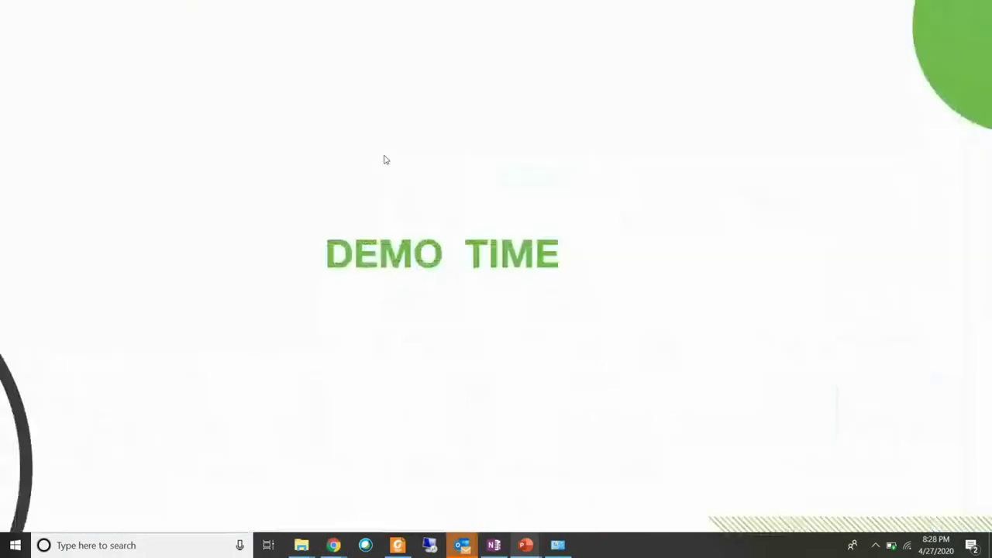